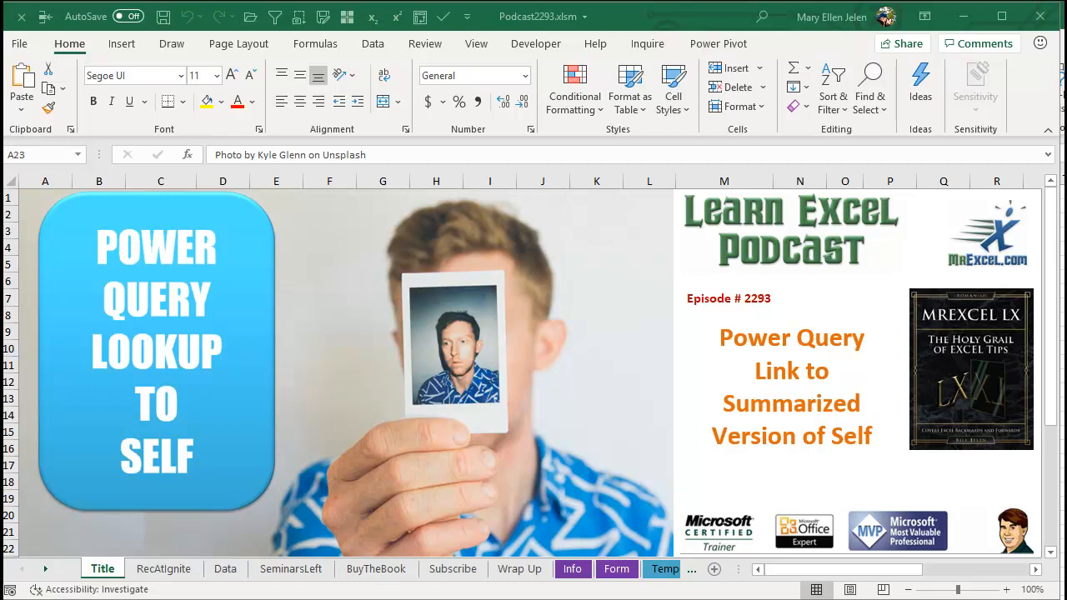
Convert the data range starting at A4 on the Data sheet into a table with headers.
click(163, 569)
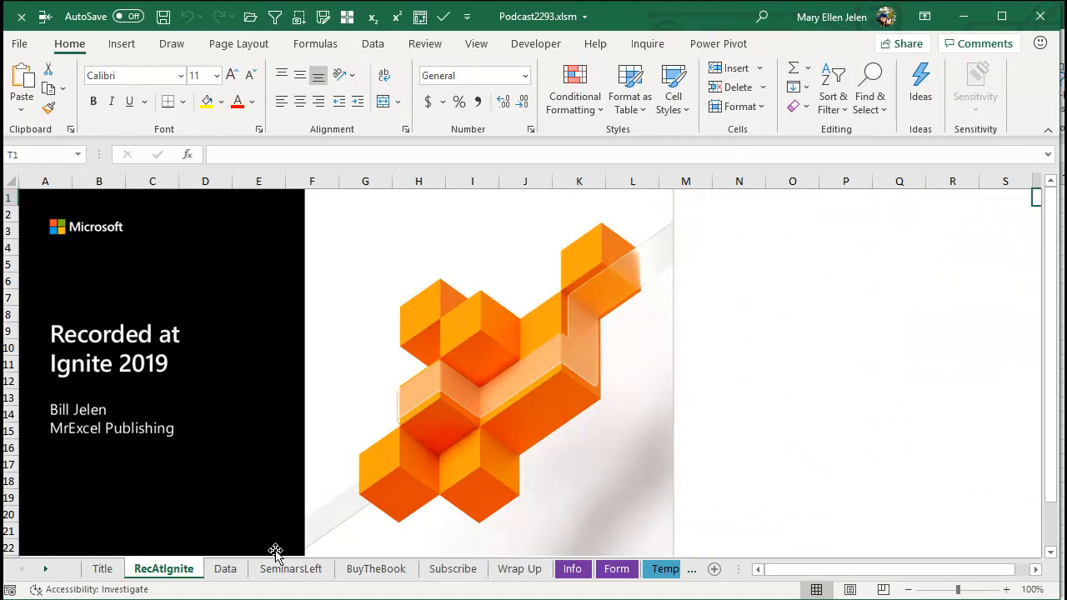
click(226, 568)
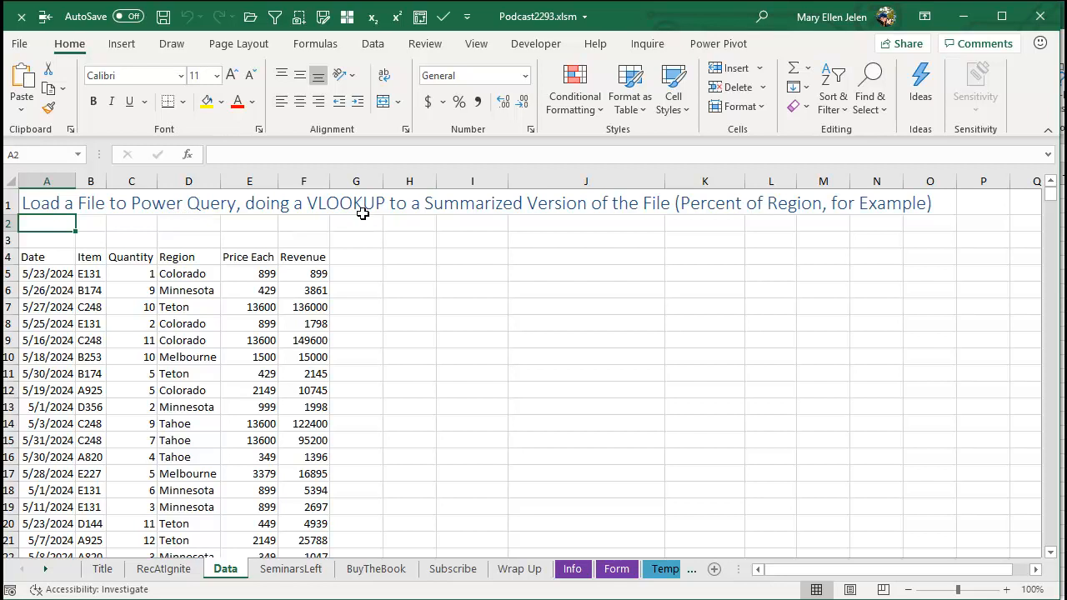
click(36, 259)
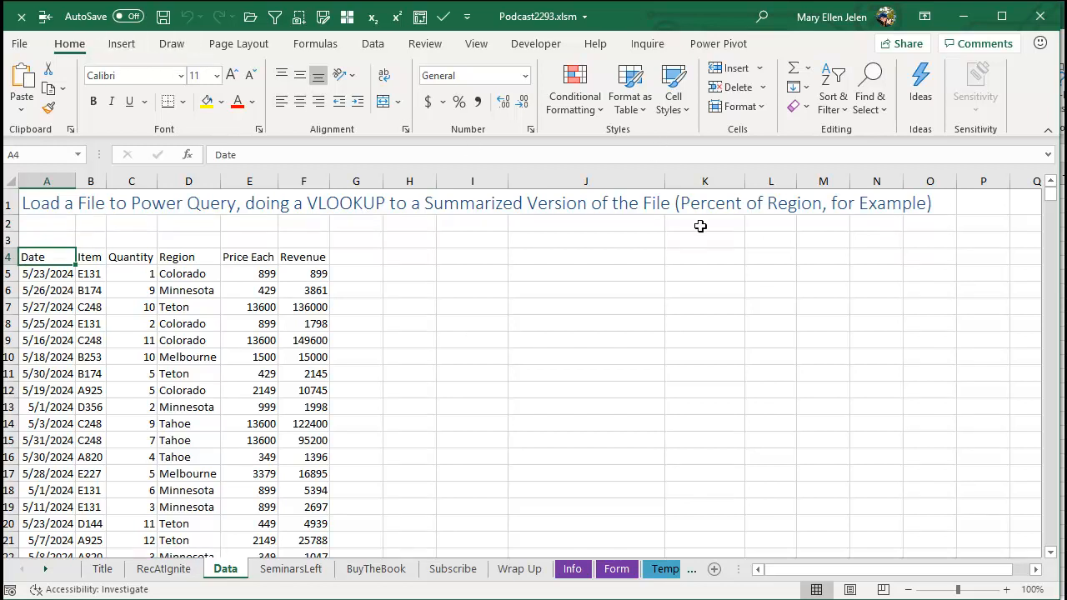
key(ctrl+t)
click(472, 250)
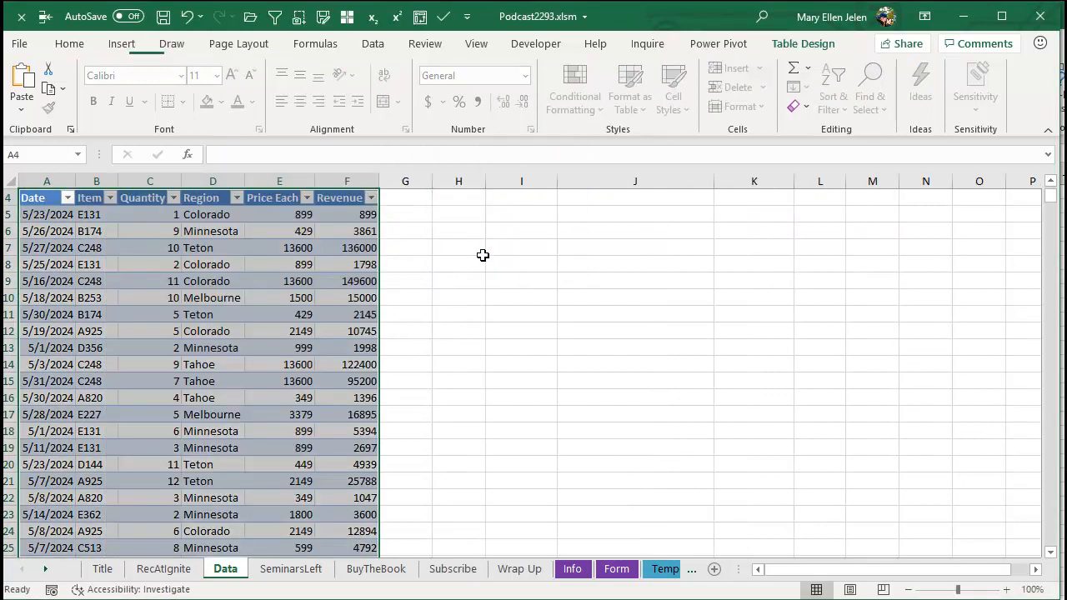
Name the new table MyOriginalData.
scroll(467, 242, up, 1)
click(45, 85)
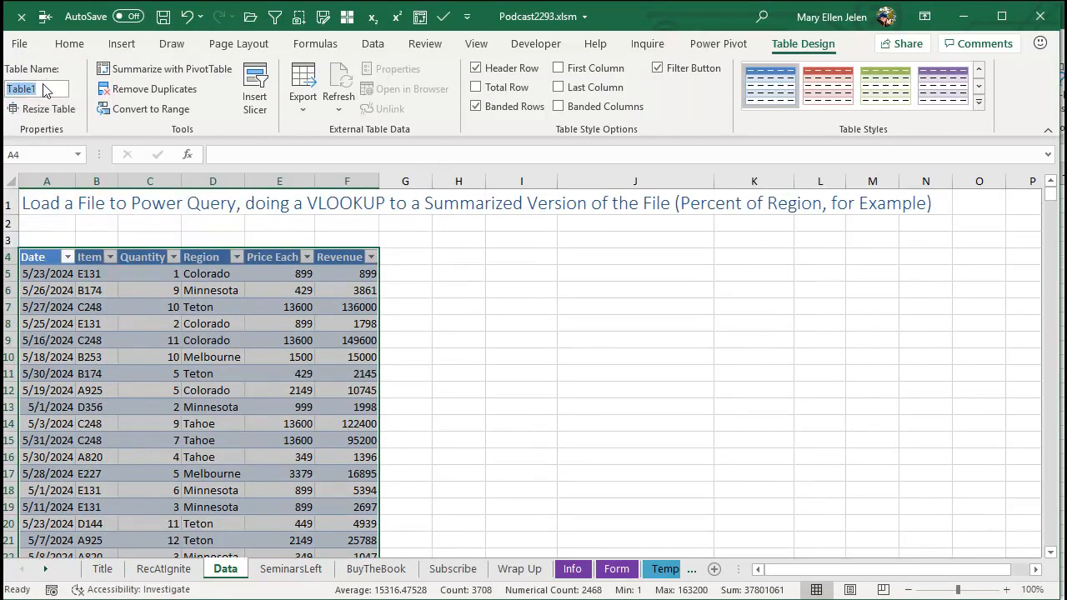
text(MyOriginalData)
key(Return)
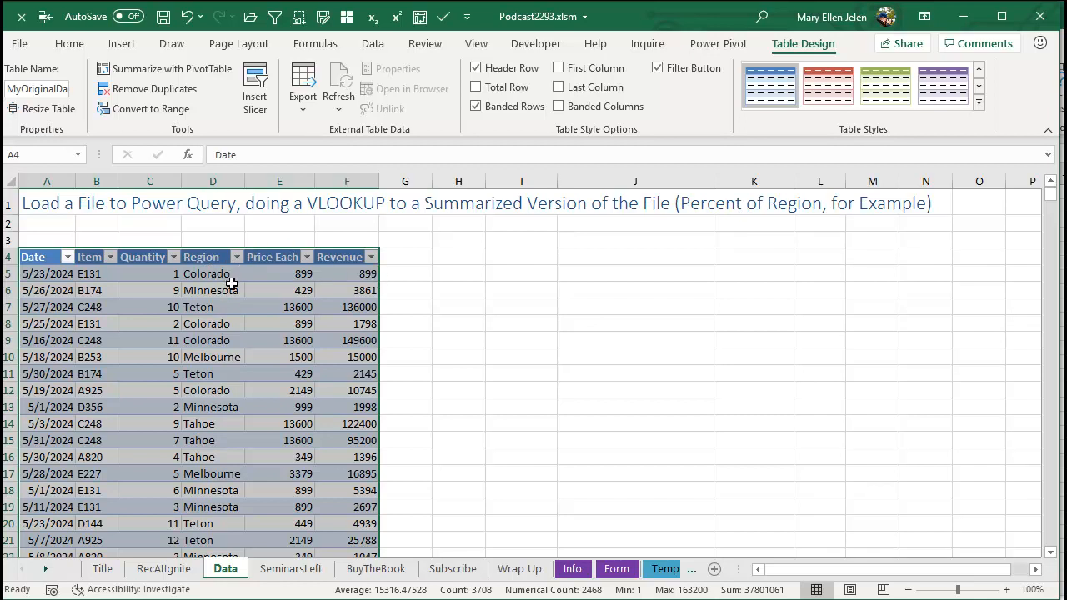
Bring the table into Power Query and remove all columns except Region and Revenue.
click(371, 43)
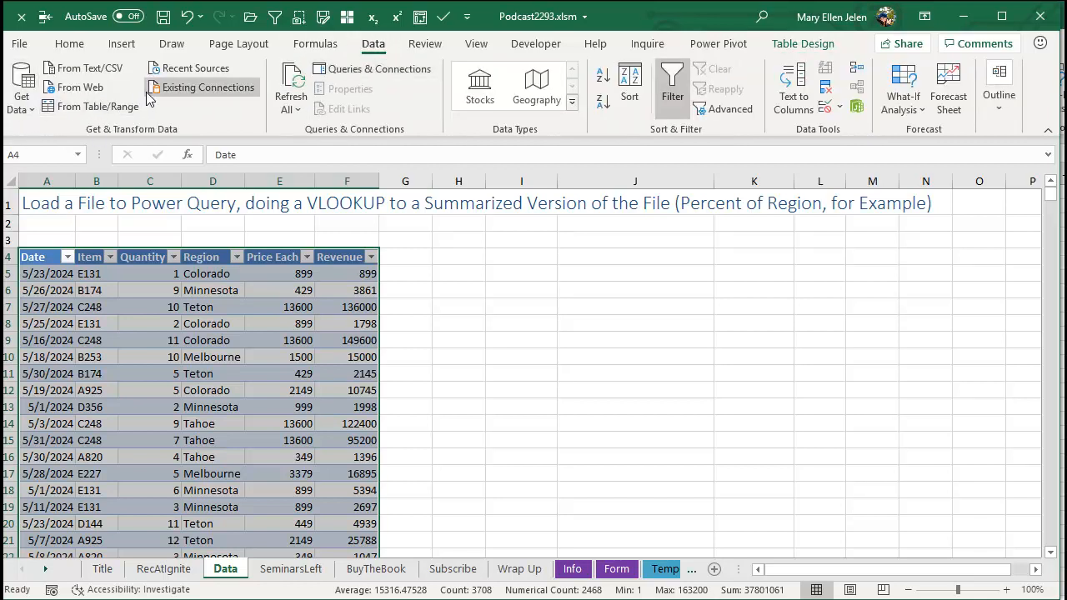
click(80, 106)
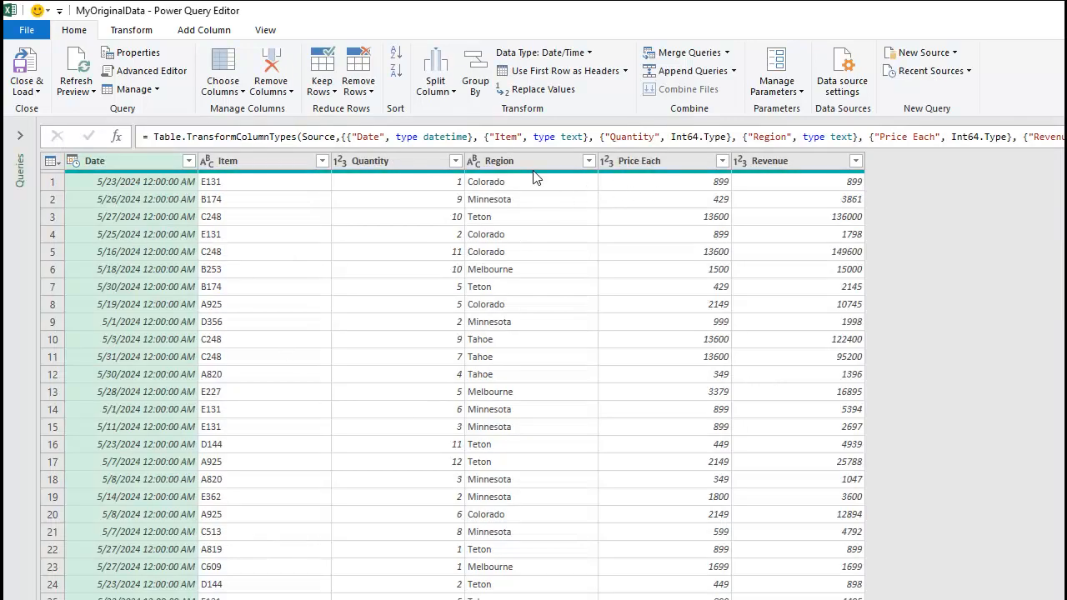
click(511, 162)
ctrl+click(781, 161)
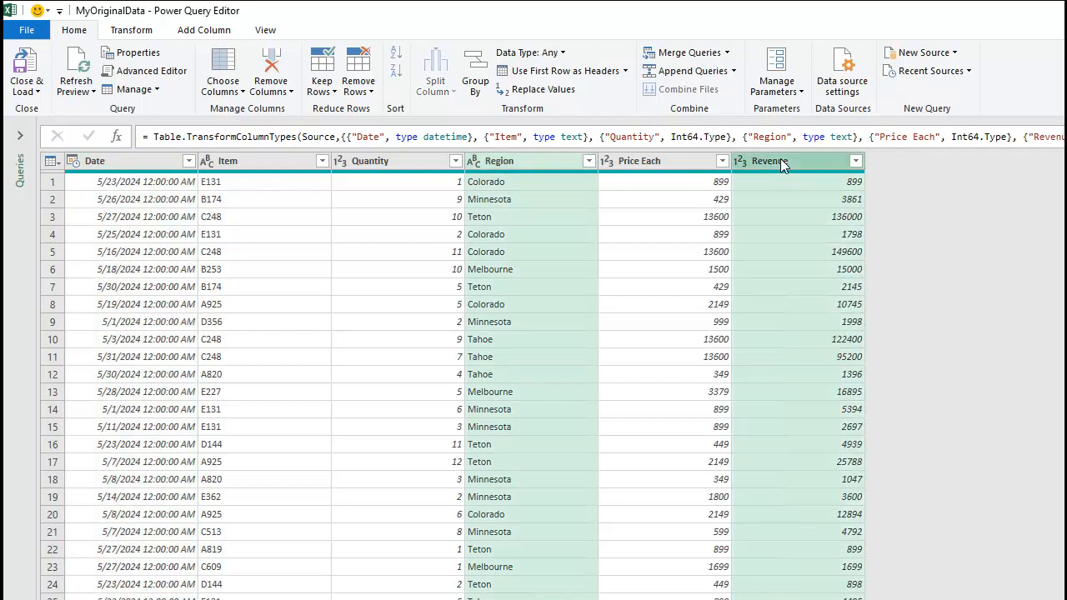
right_click(781, 163)
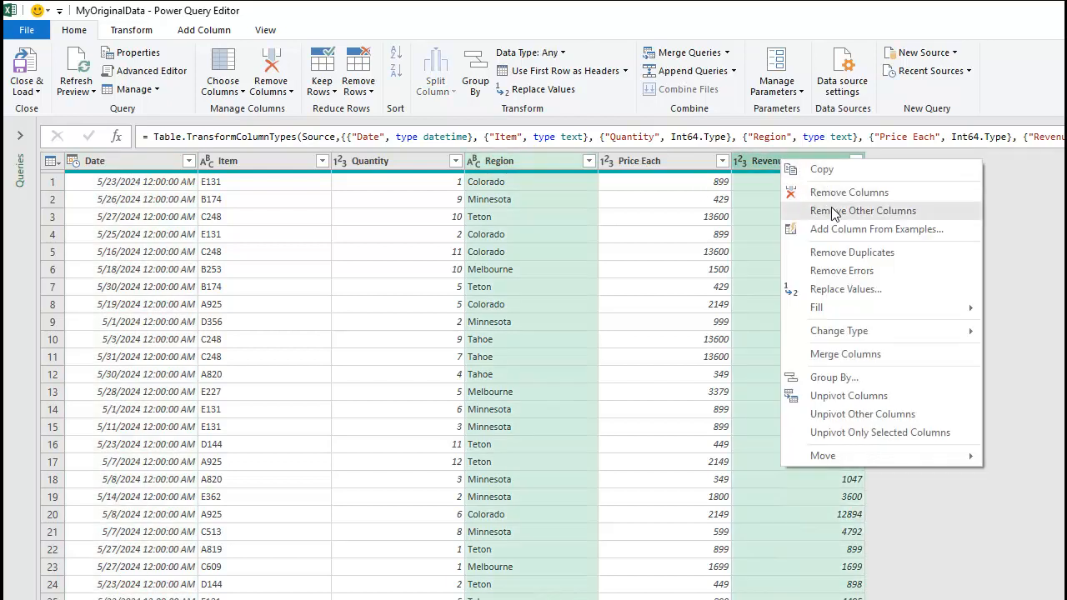
click(833, 212)
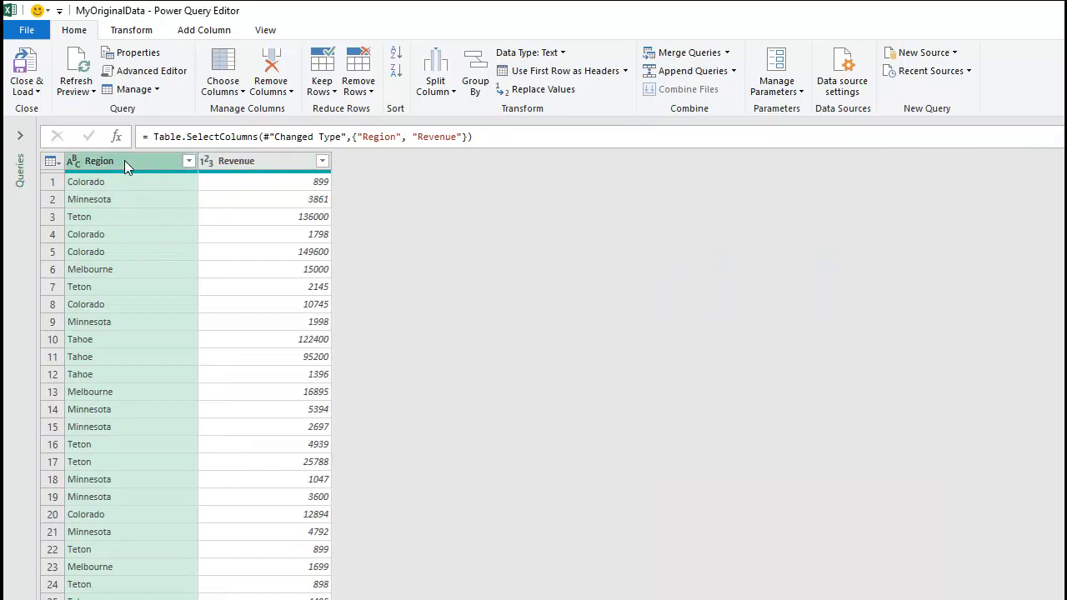
Group the rows by Region with a new column named Total Revenue For Region that sums Revenue.
click(141, 31)
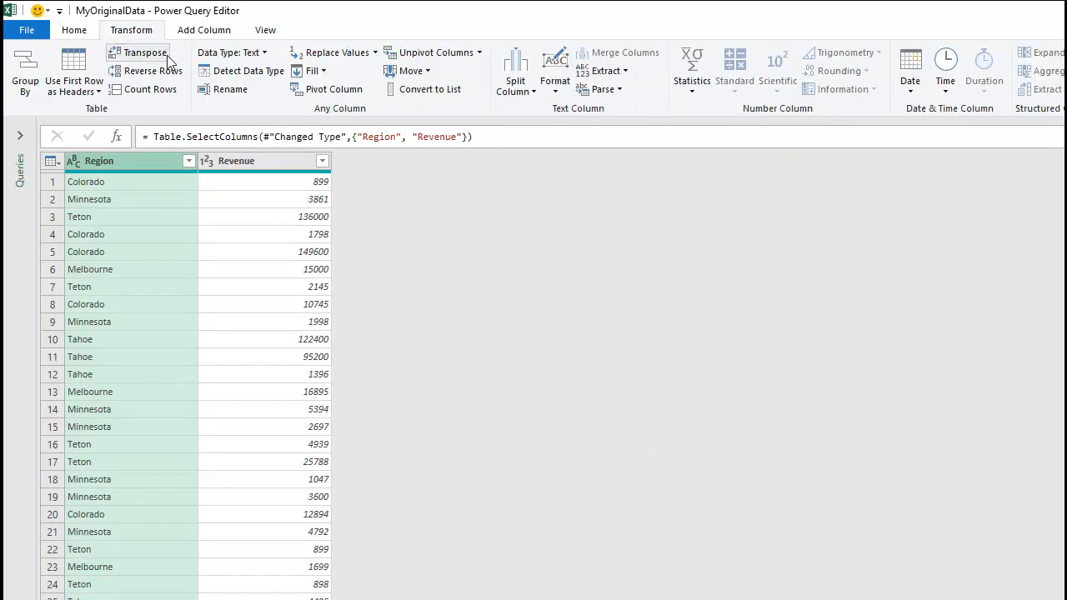
click(26, 74)
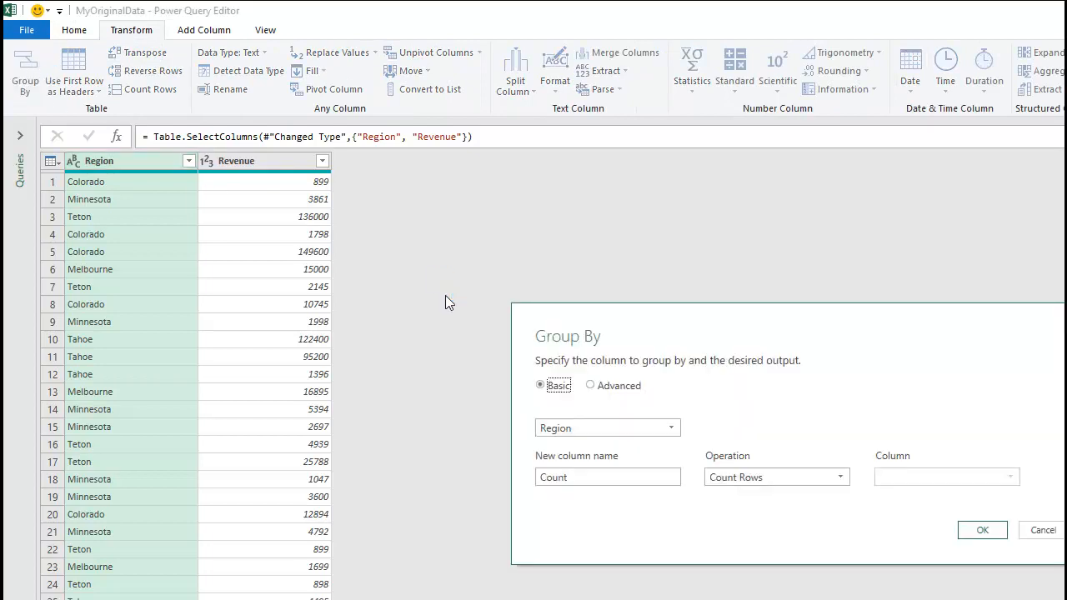
double_click(602, 481)
text(Total)
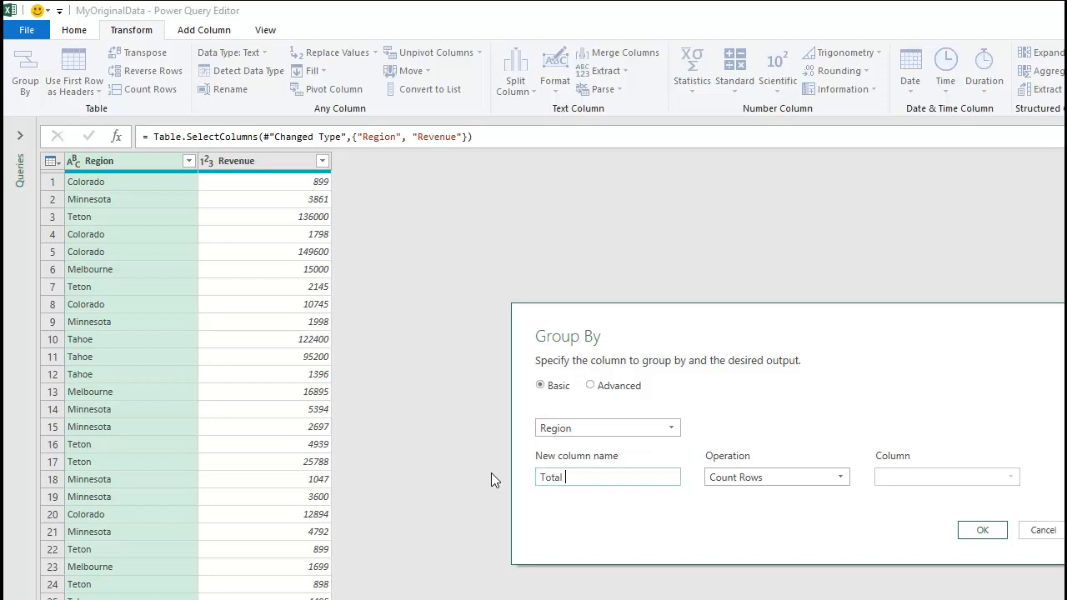
text( Revenue For Region)
key(Tab)
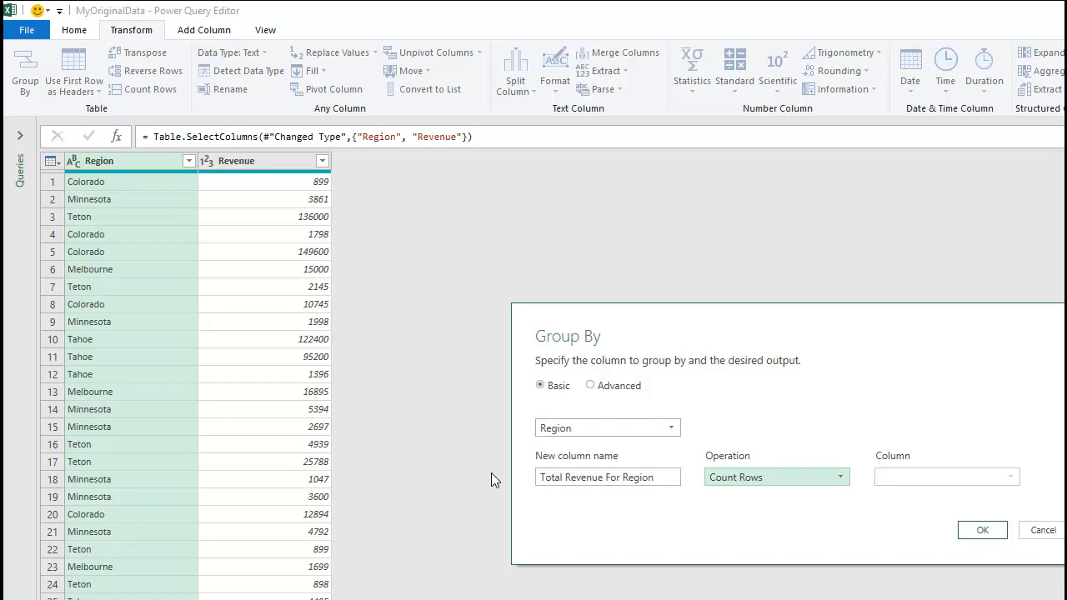
click(737, 478)
click(731, 498)
click(942, 488)
click(907, 509)
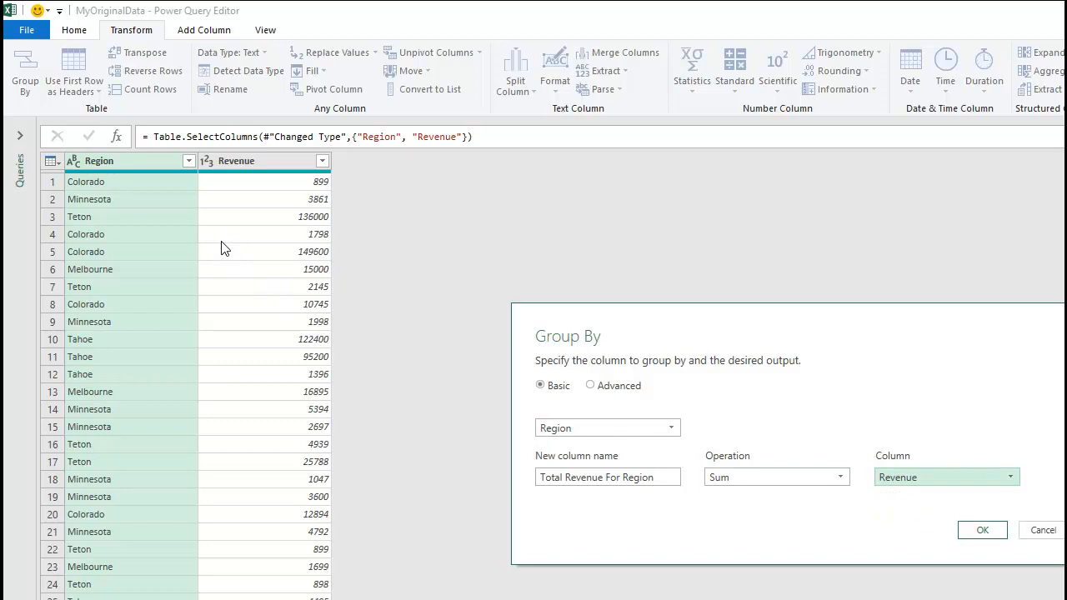
click(982, 530)
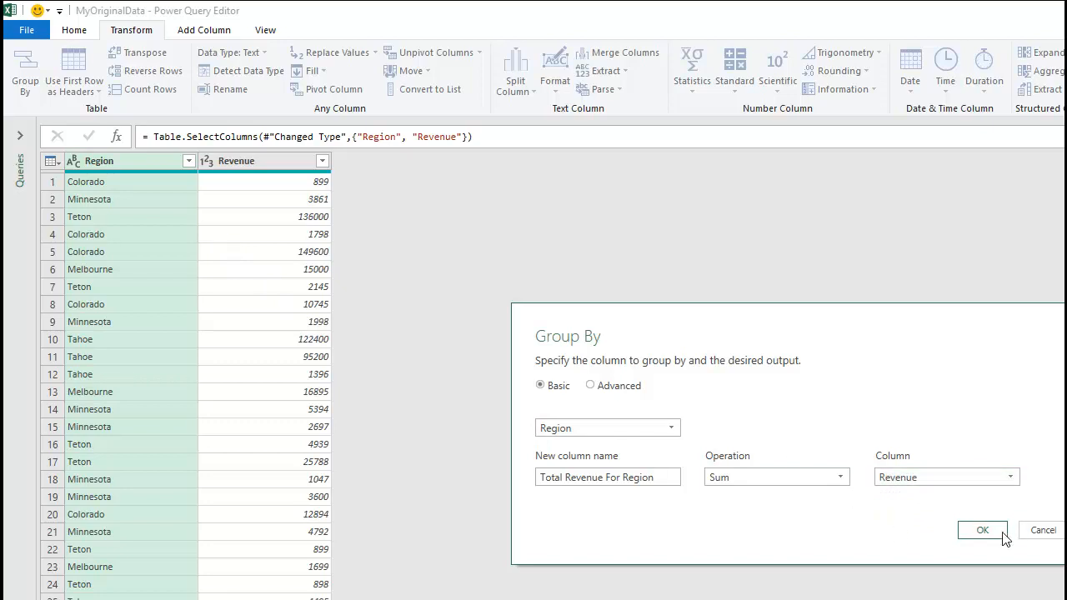
click(993, 529)
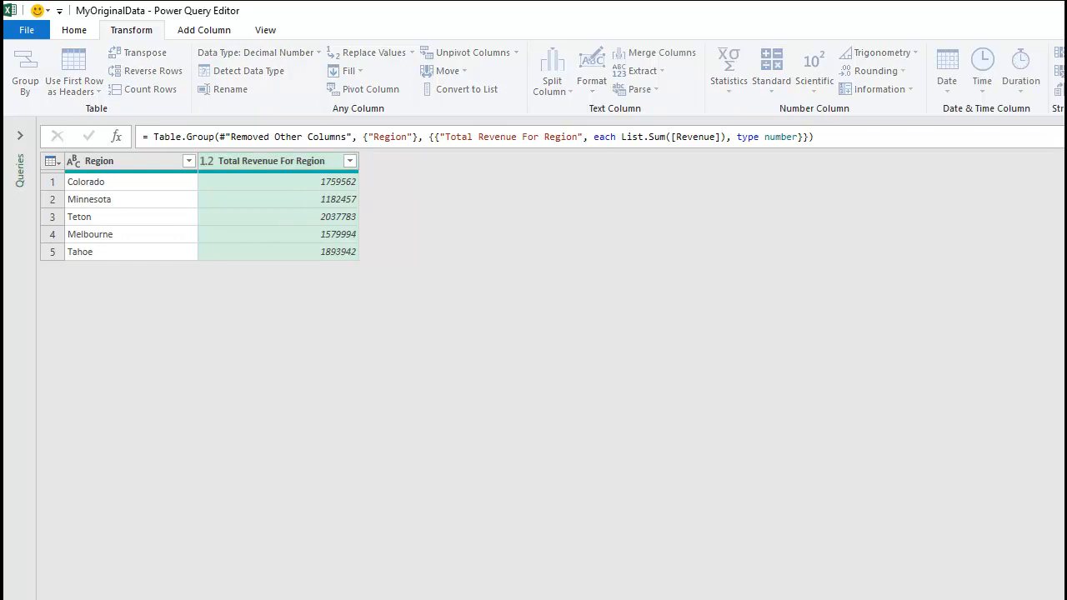
Rename the query RegionTotals and load it to the workbook as a connection only.
key(Return)
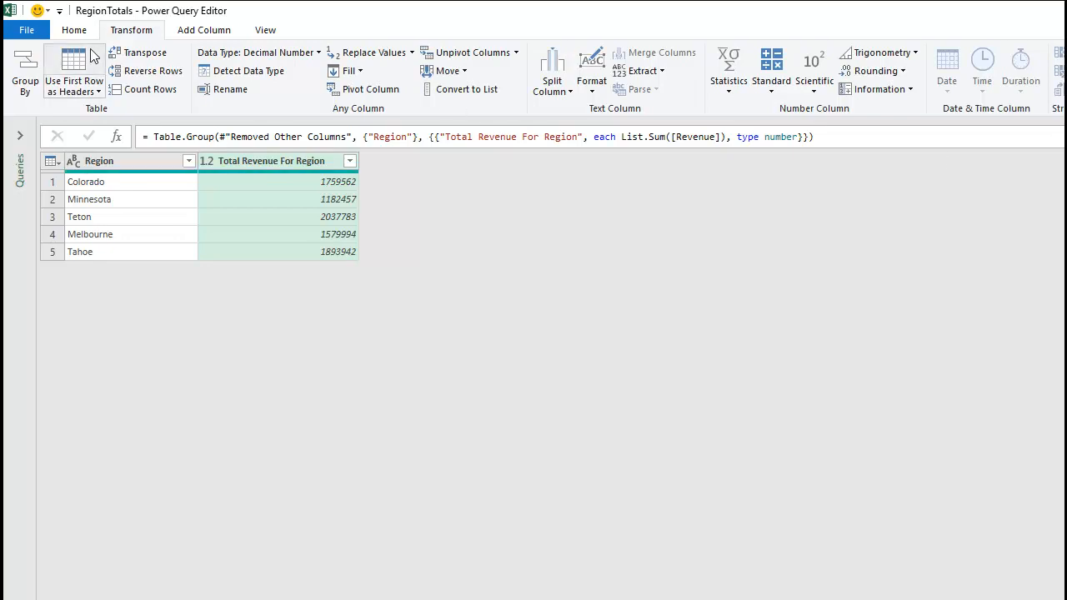
click(80, 32)
click(38, 93)
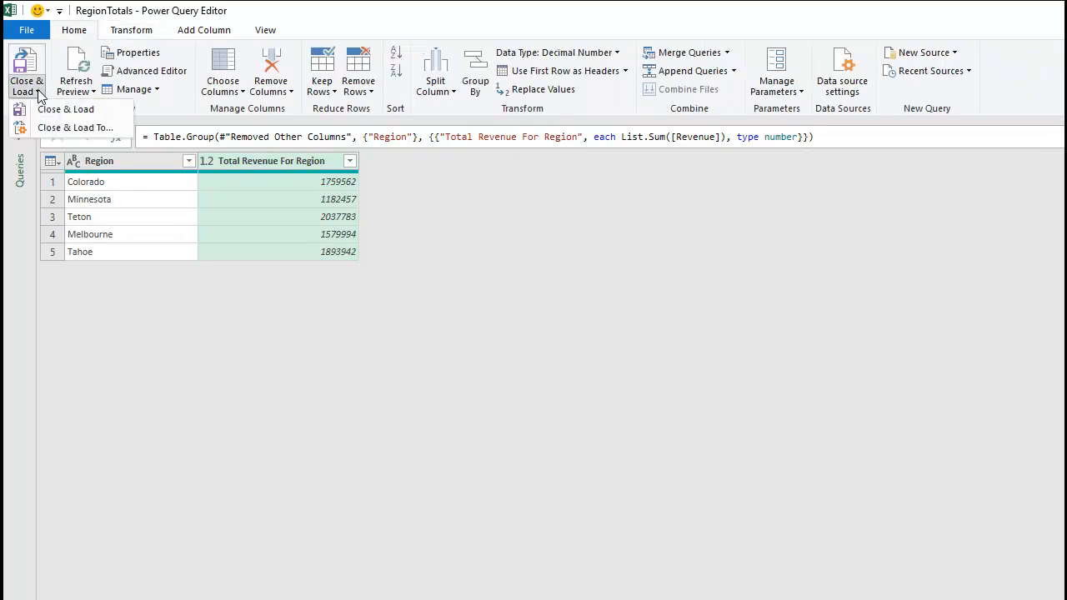
click(75, 128)
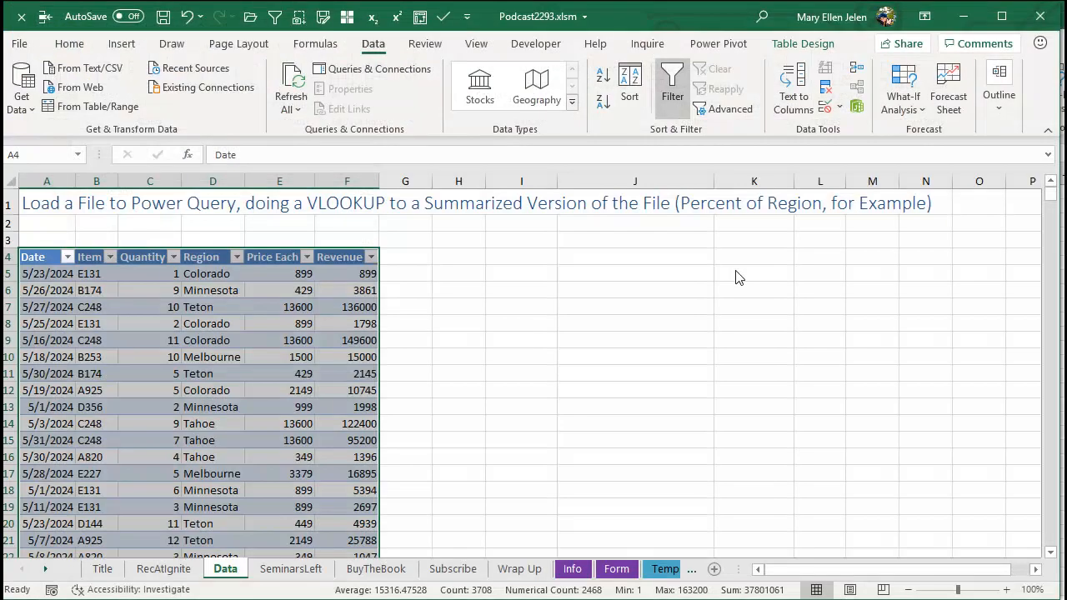
click(417, 177)
click(415, 194)
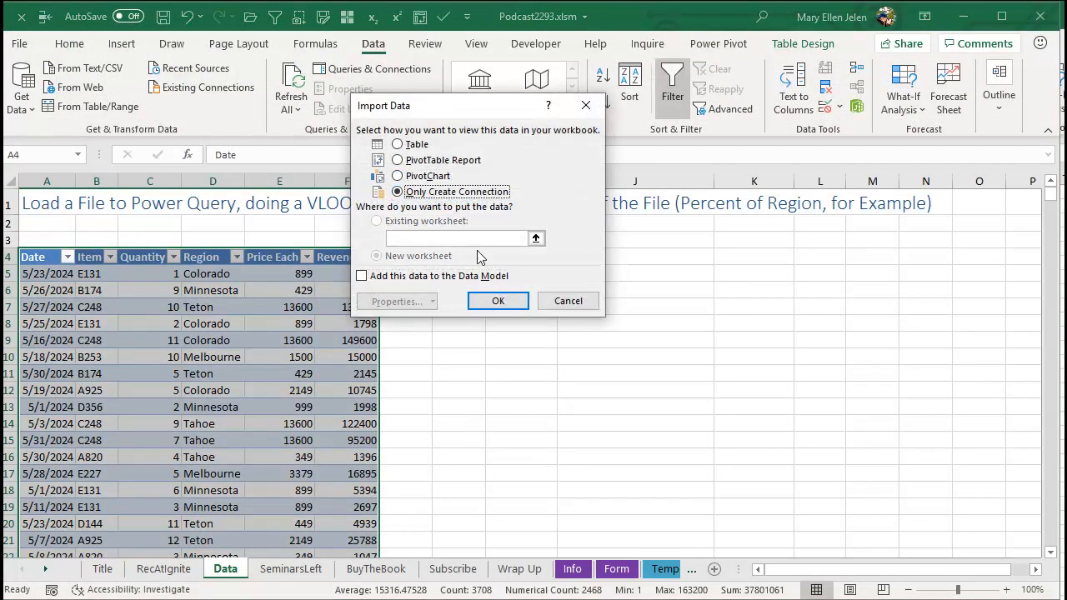
click(498, 301)
mouse_move(840, 337)
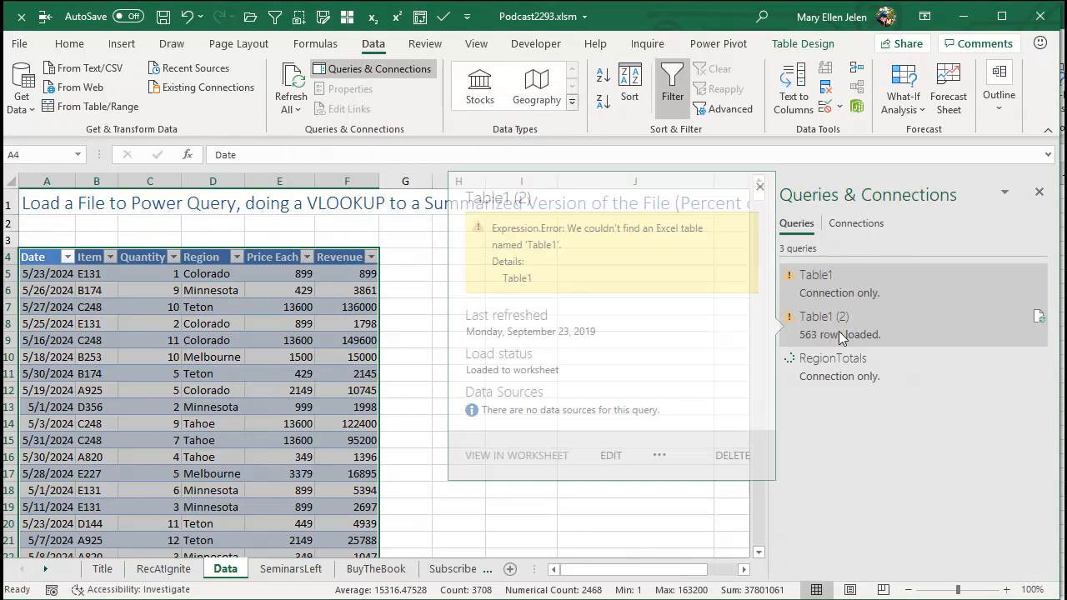
mouse_move(831, 379)
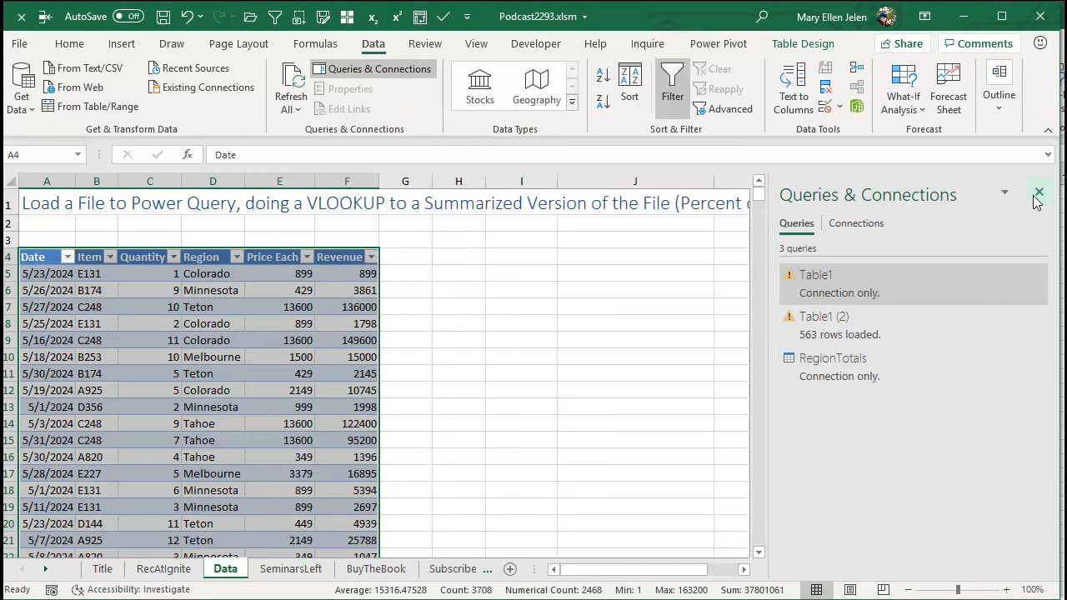
Create a second query from the table named PointerToWholeFile and set its Date column to the Date type, replacing the current conversion.
click(213, 275)
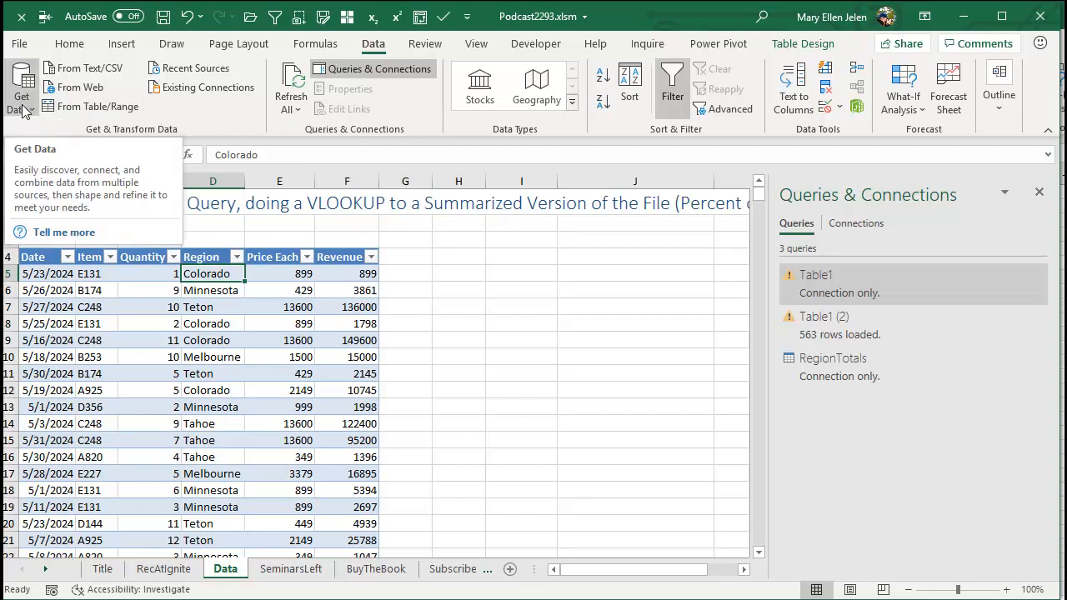
click(83, 107)
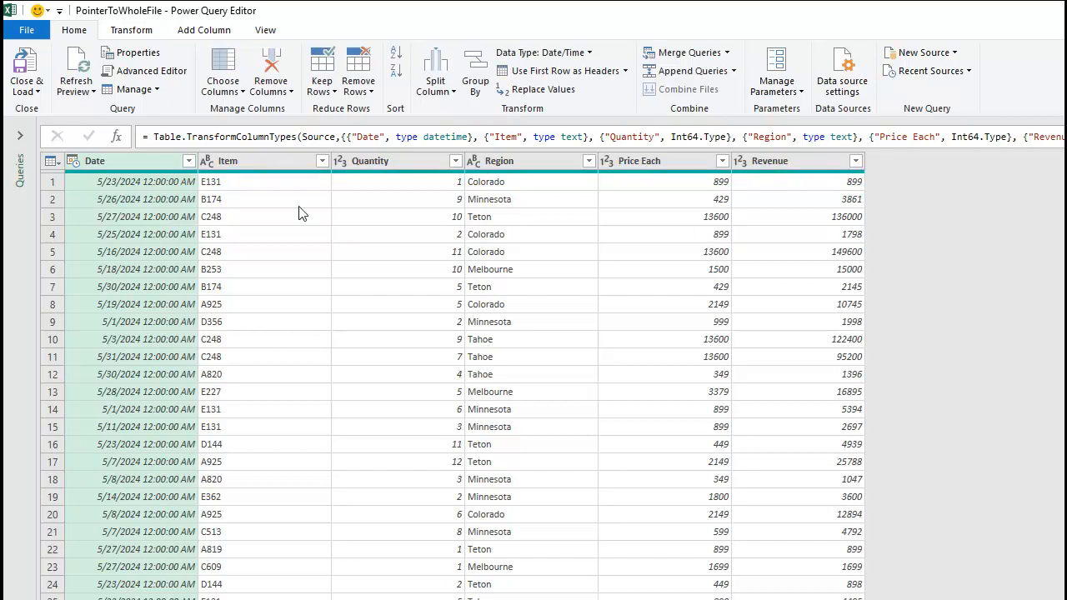
click(132, 166)
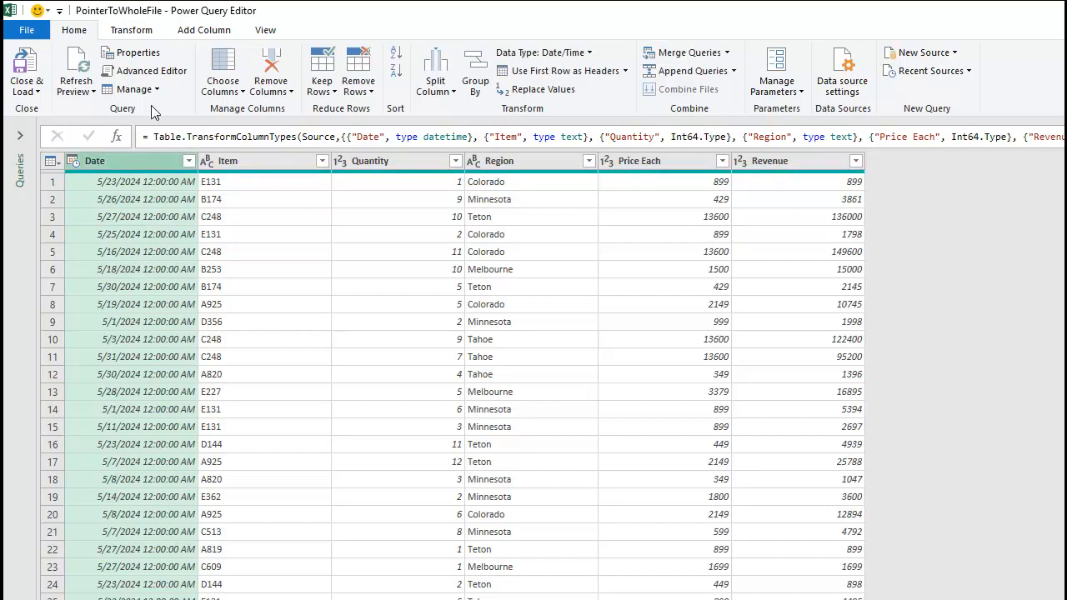
click(142, 32)
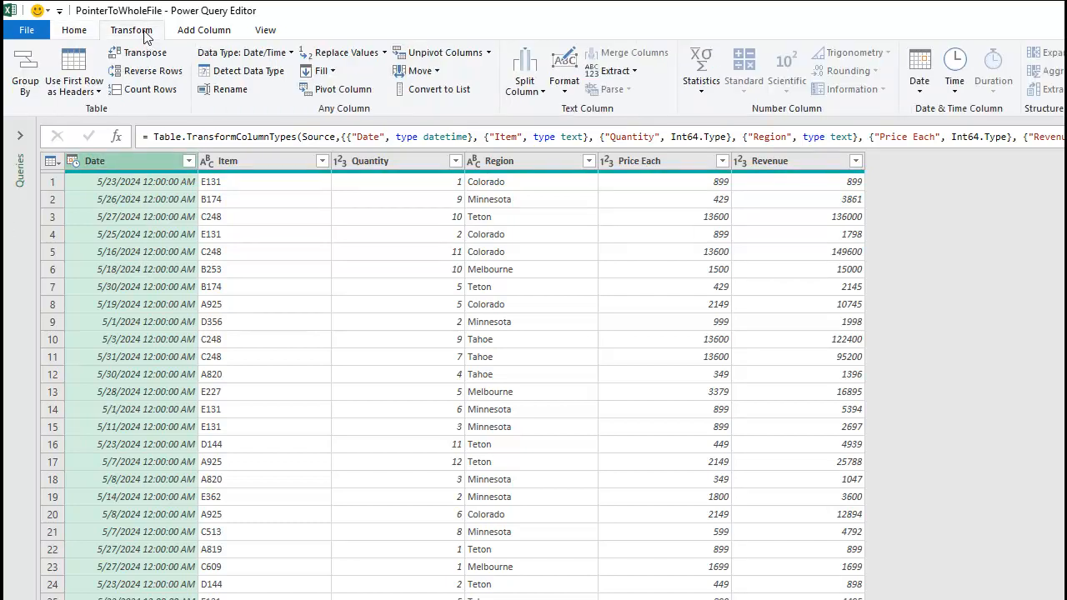
click(233, 52)
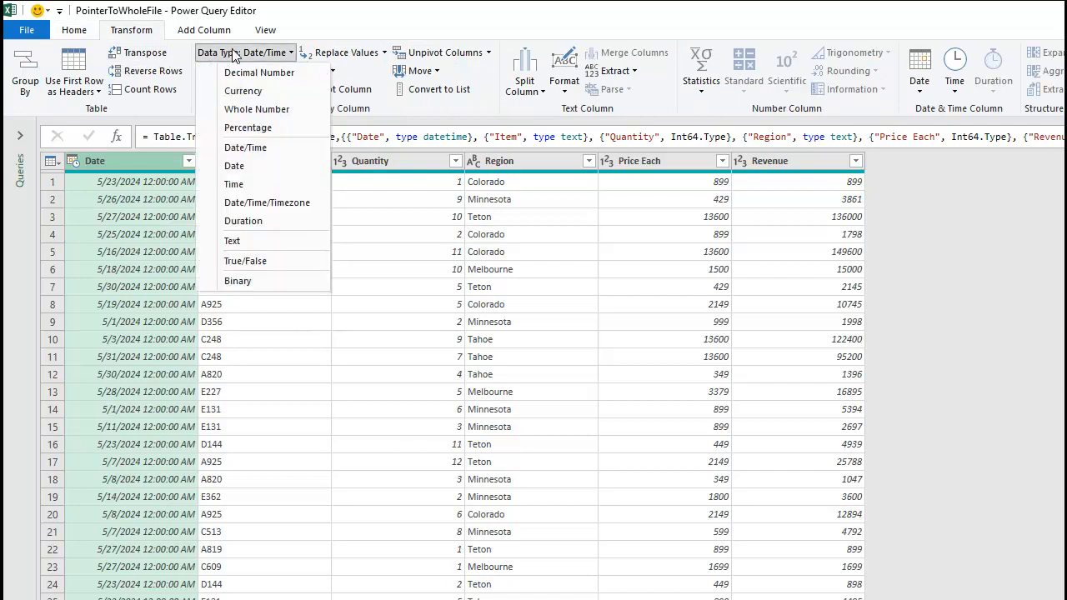
click(238, 168)
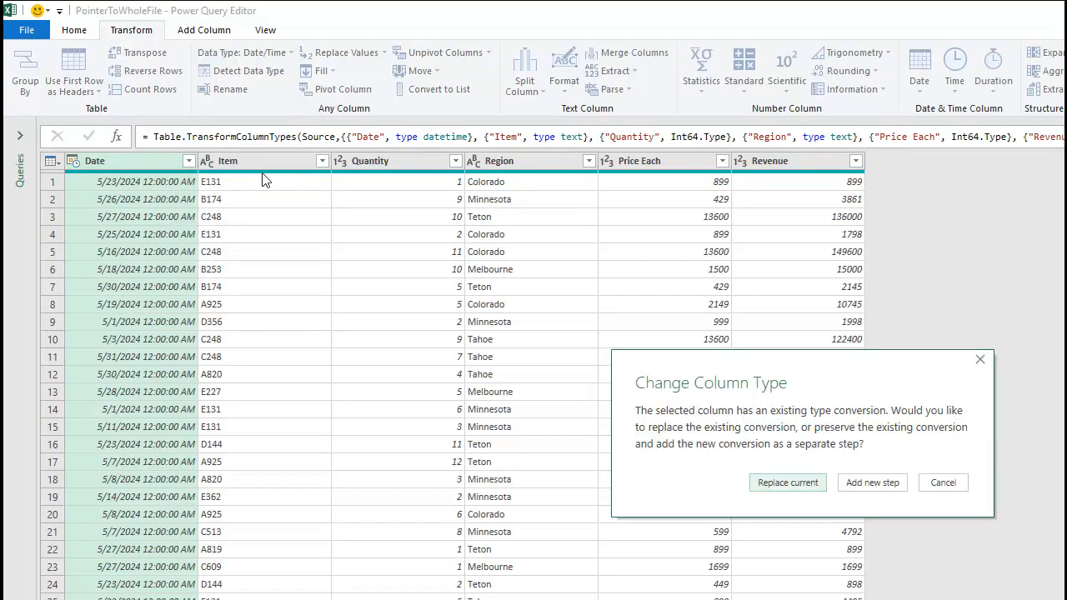
click(796, 487)
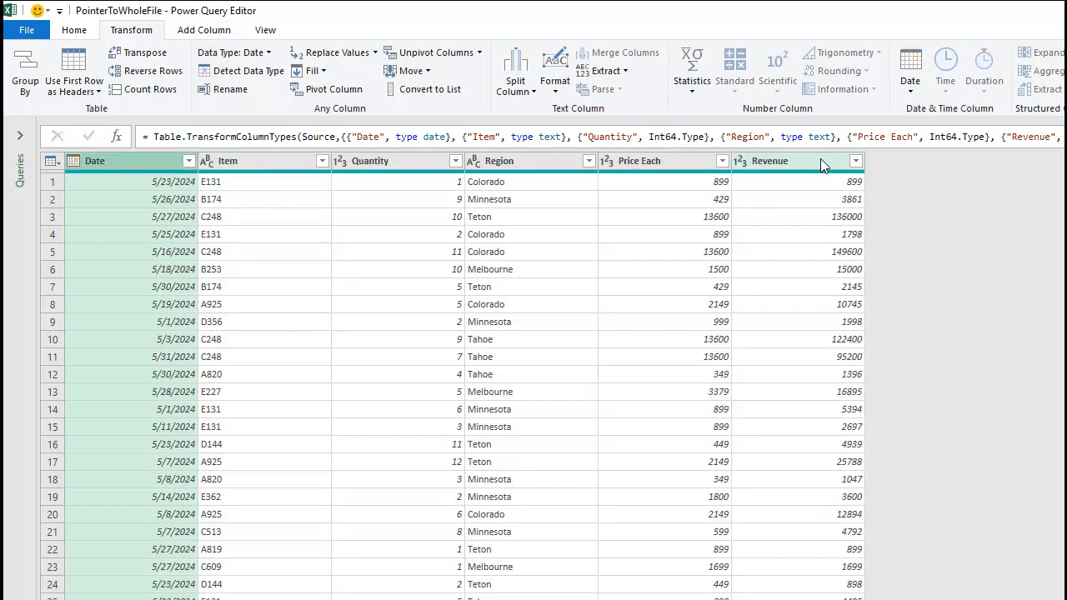
Load the PointerToWholeFile query to the workbook as a connection only.
click(74, 30)
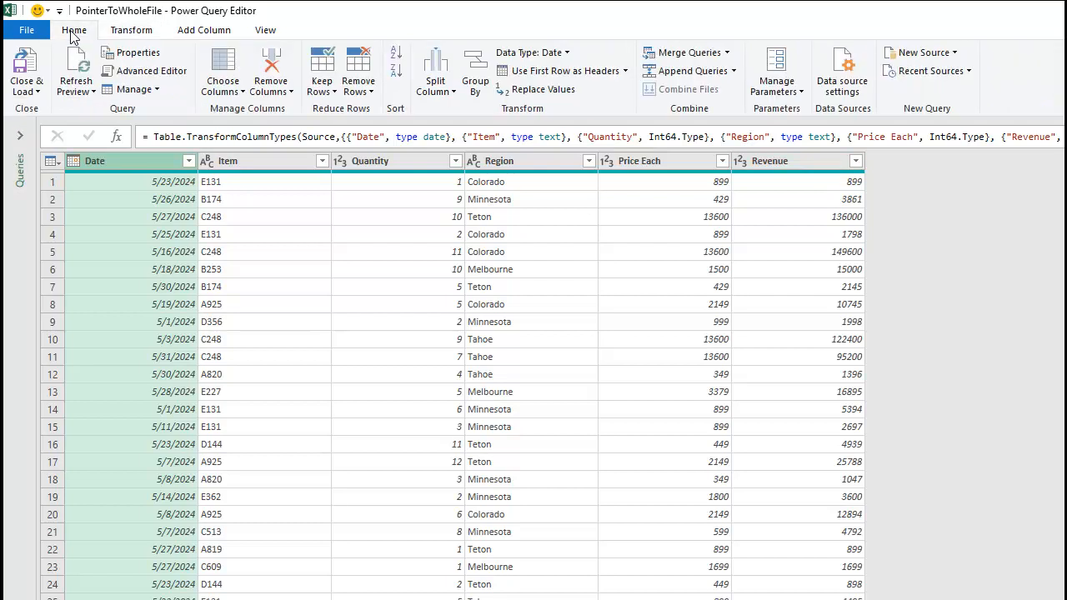
click(37, 91)
click(59, 130)
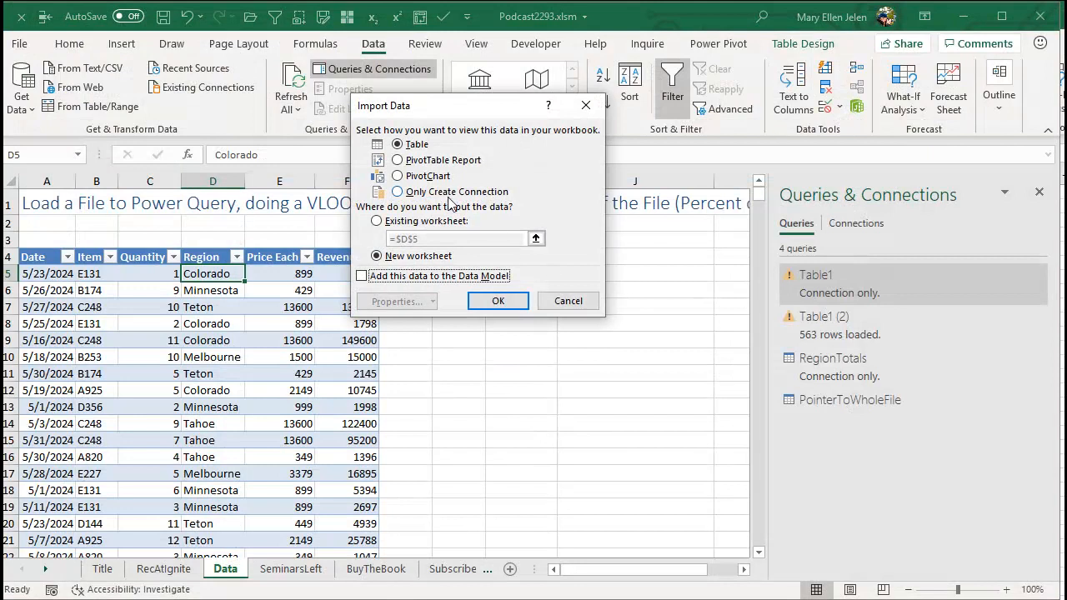
click(450, 193)
click(490, 298)
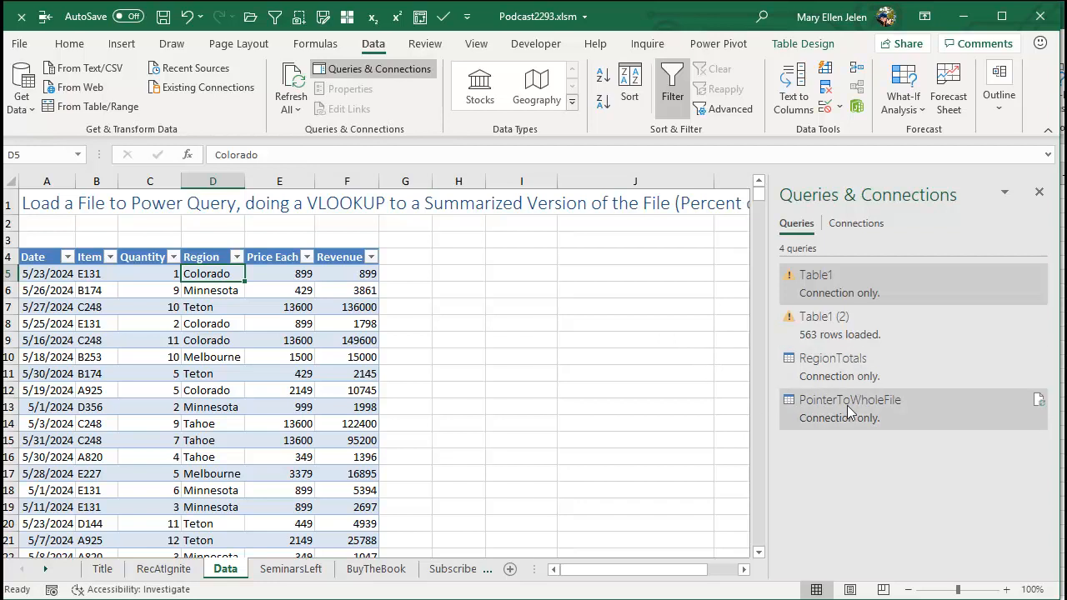
Delete the broken queries Table1 and Table1 (2) from the workbook.
right_click(837, 283)
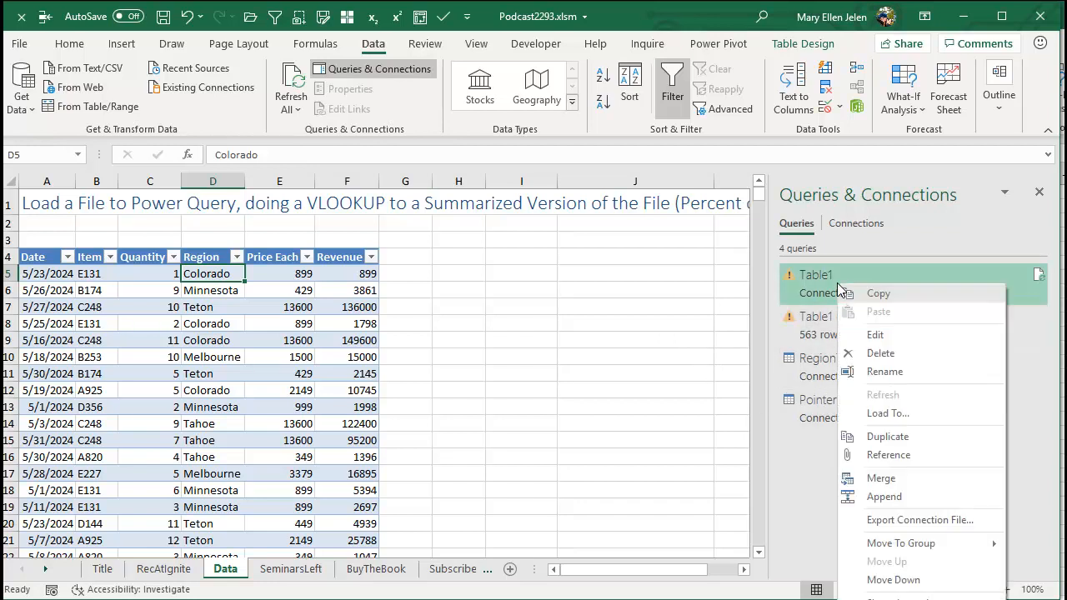
click(878, 353)
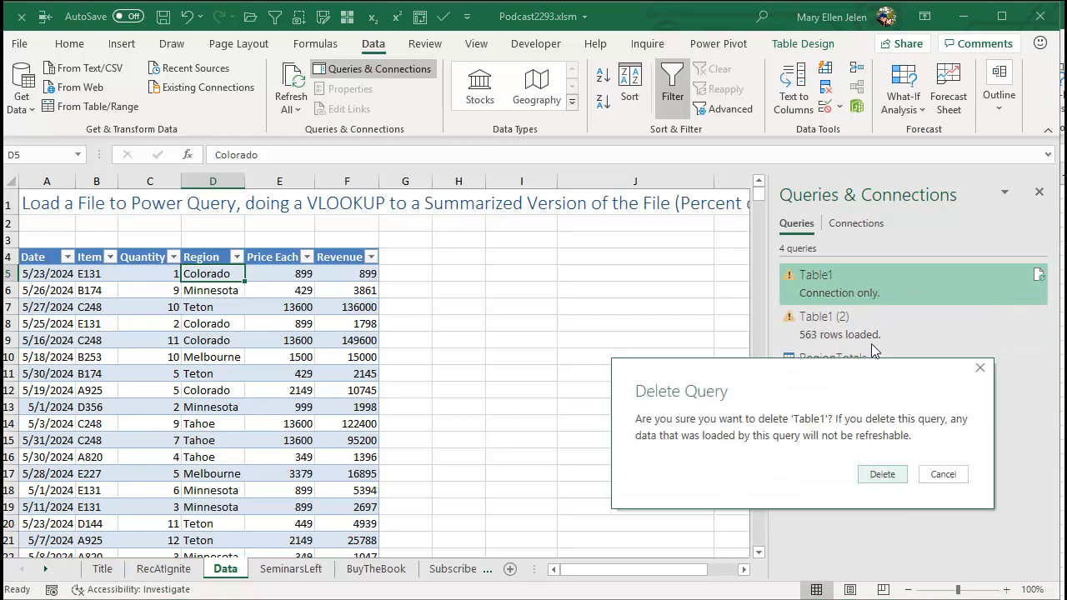
click(882, 474)
right_click(838, 281)
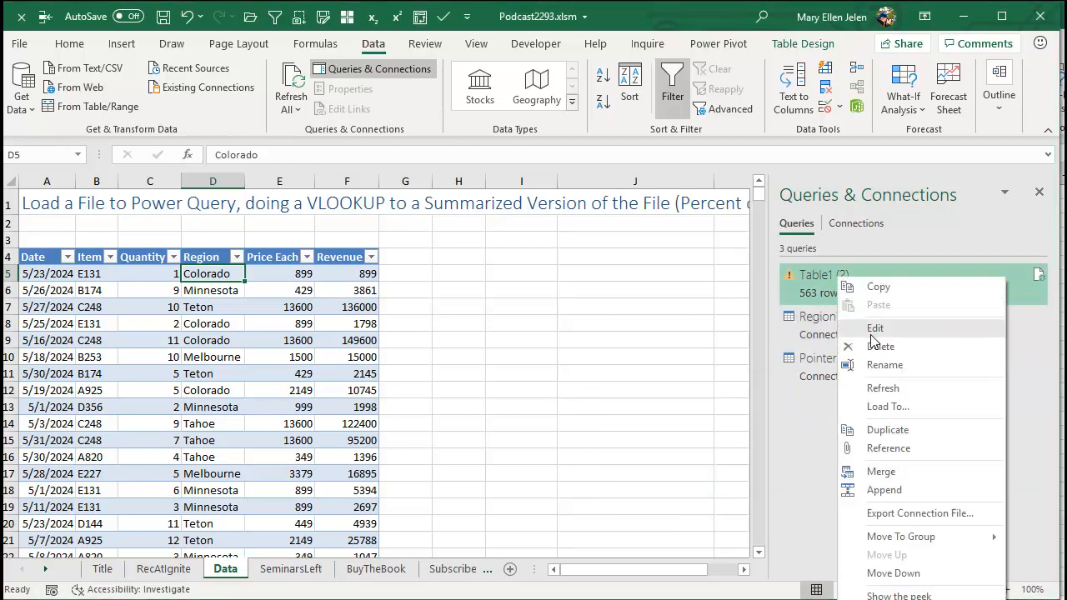
click(877, 345)
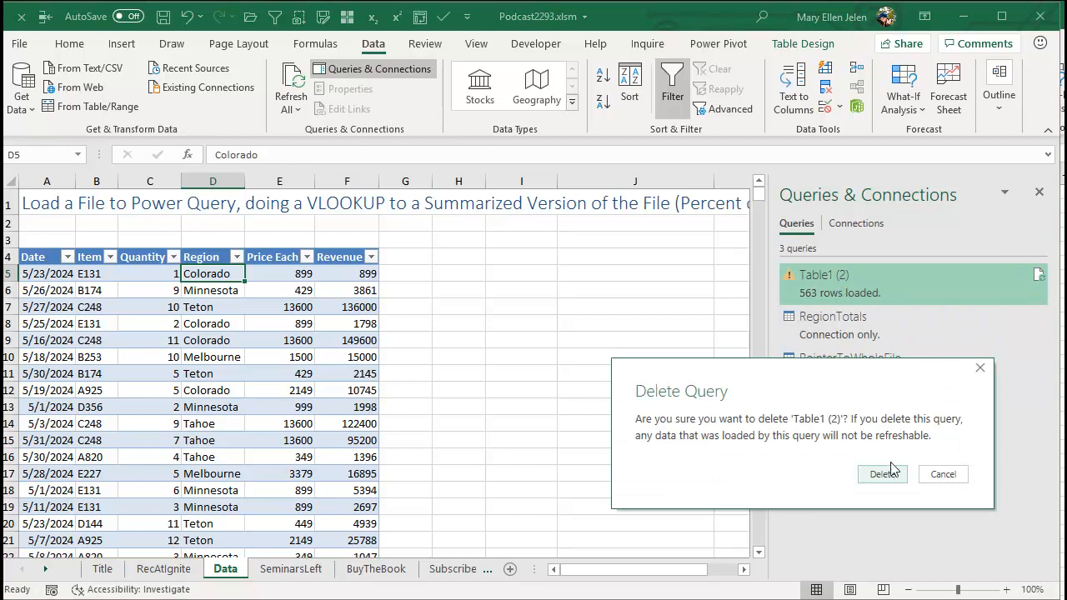
click(882, 474)
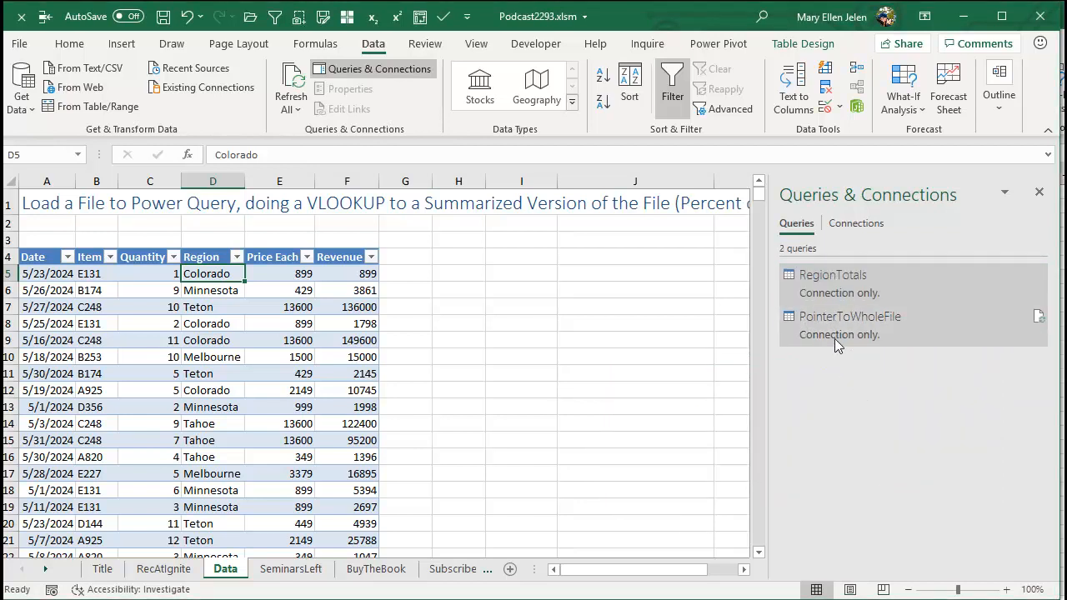
Start a merge query with PointerToWholeFile as the first table and RegionTotals as the second.
mouse_move(913, 331)
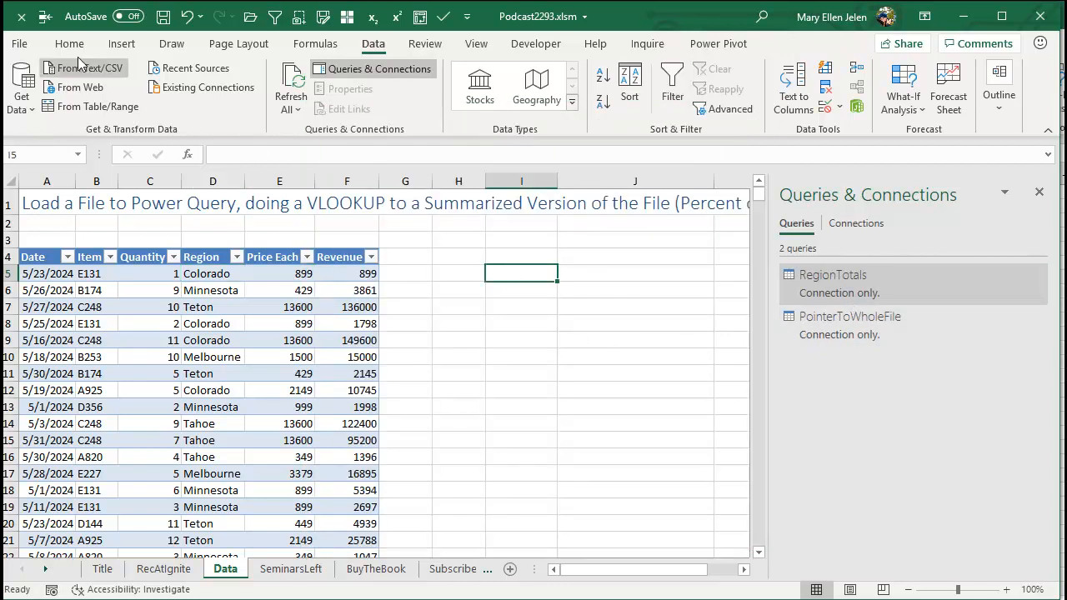
click(29, 106)
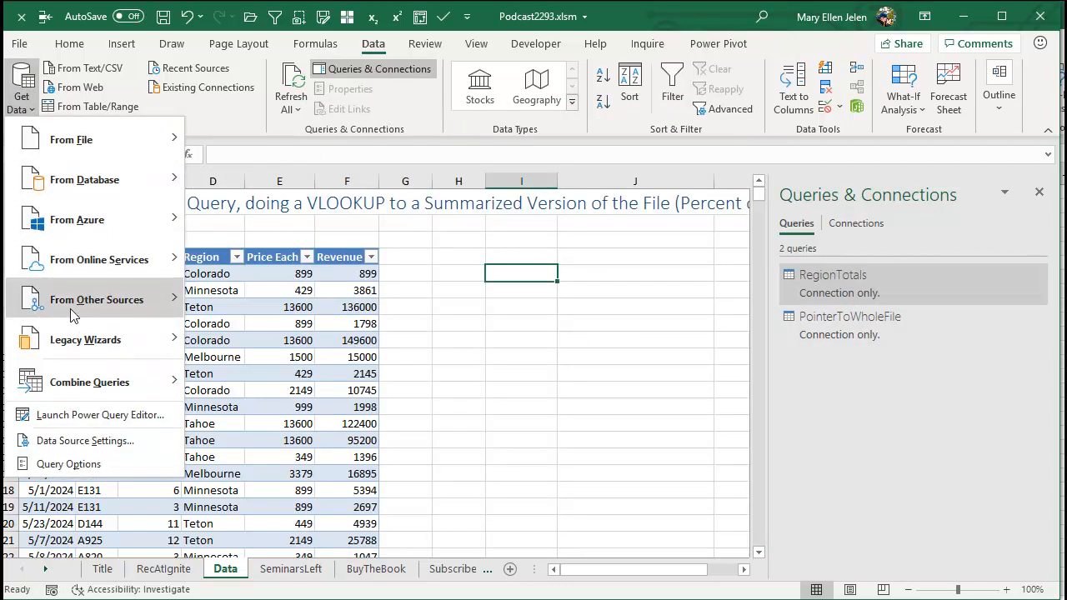
mouse_move(72, 380)
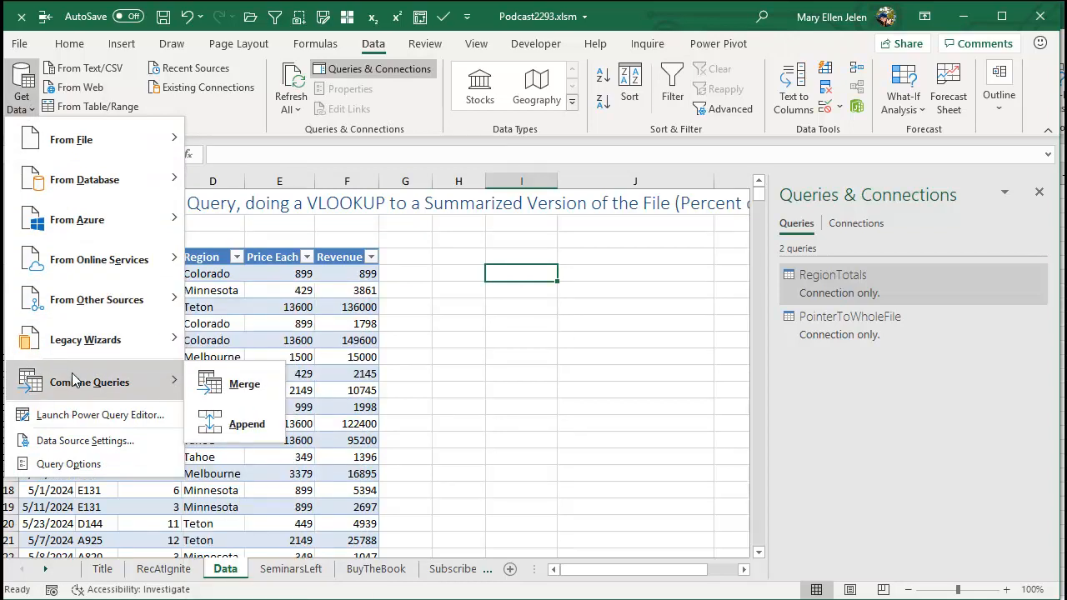
click(233, 385)
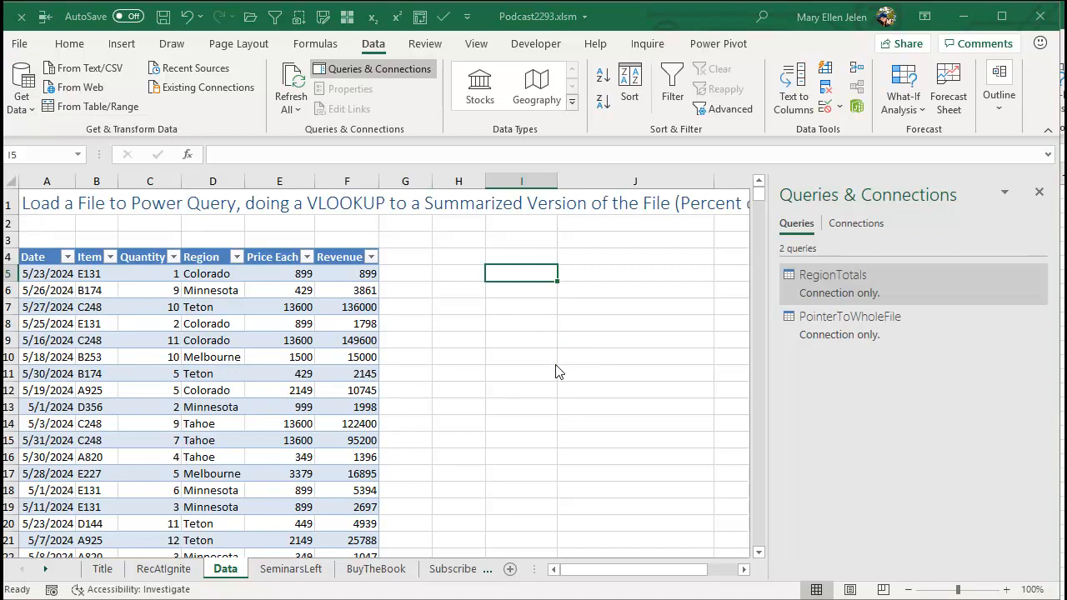
click(719, 253)
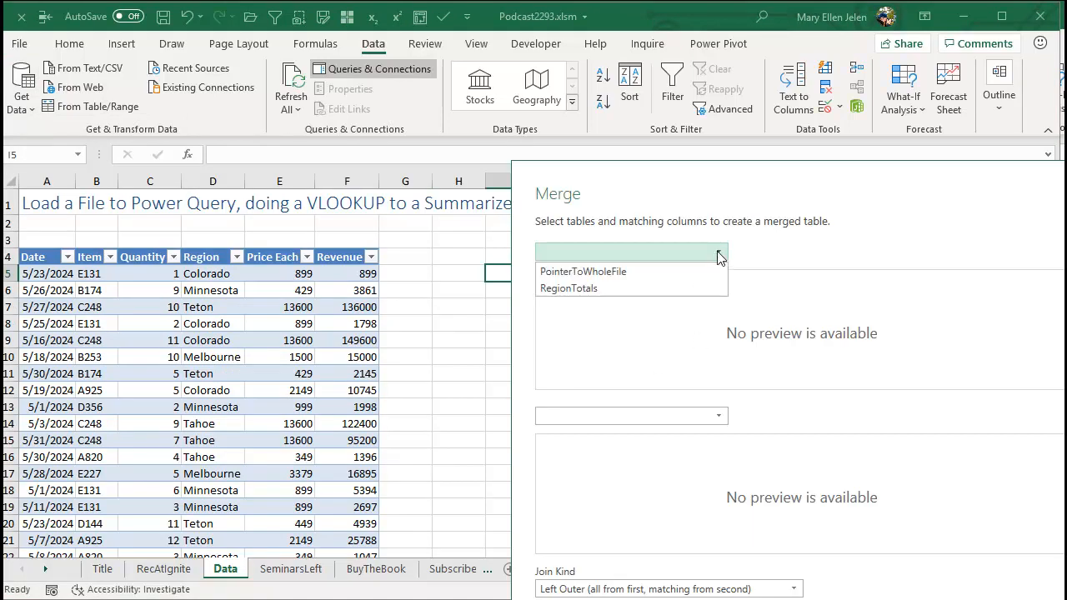
click(626, 272)
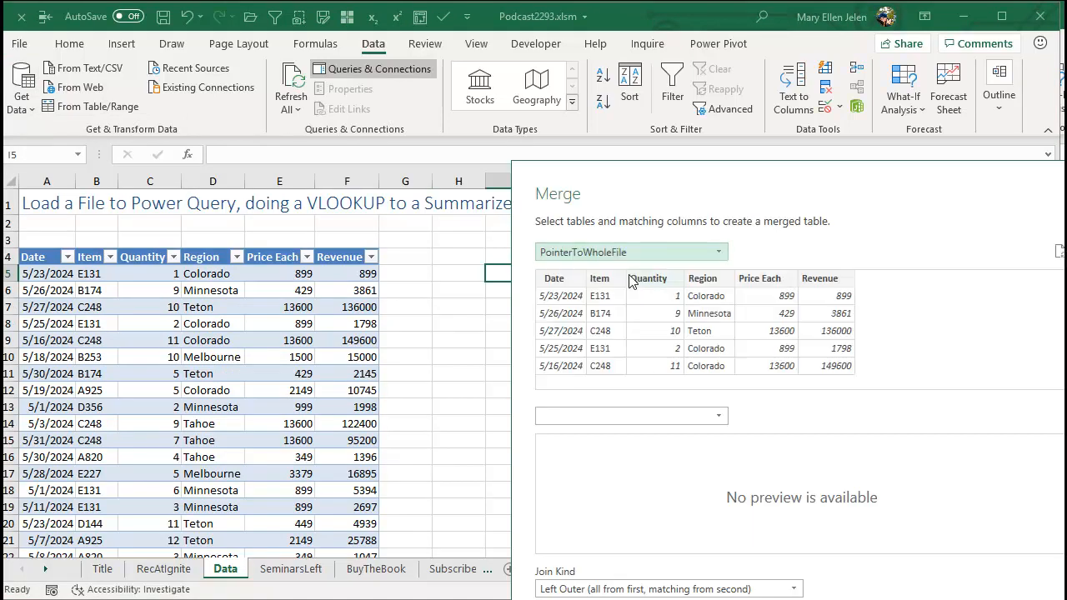
click(718, 416)
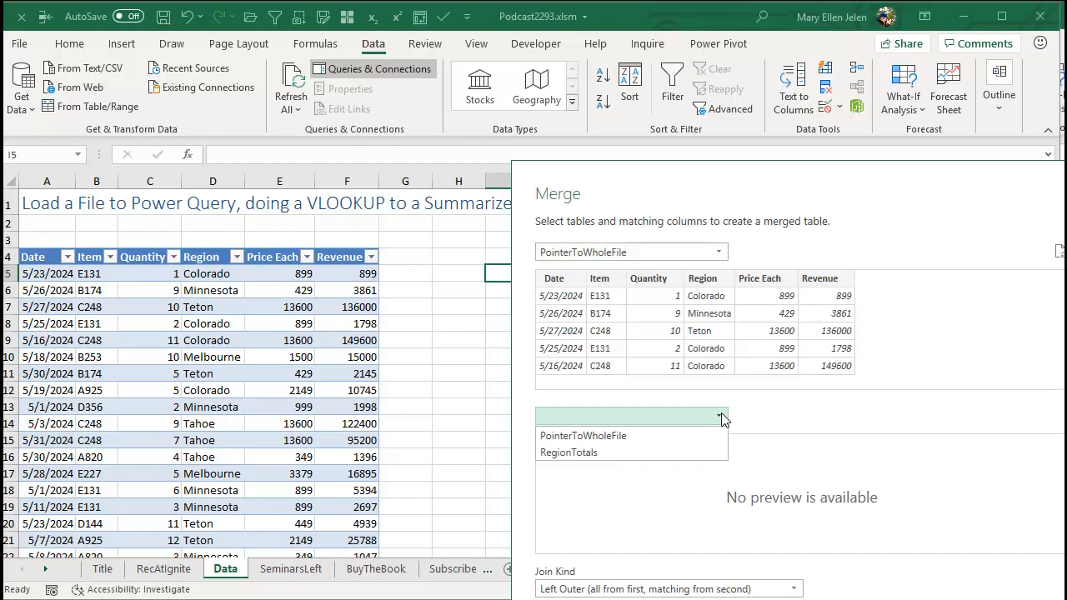
click(594, 453)
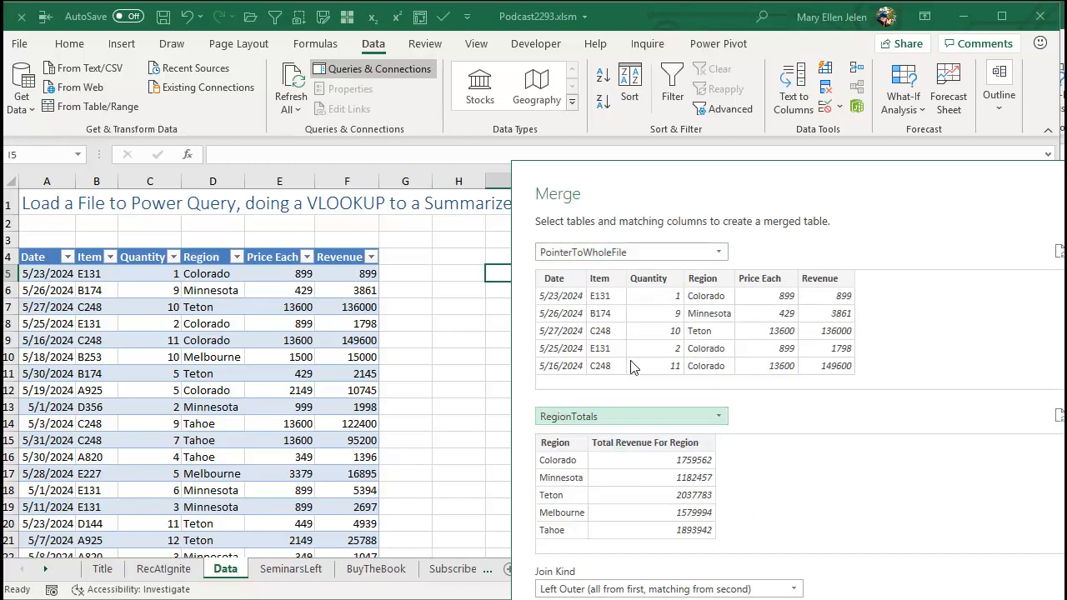
Match the two tables on their Region columns and create the merge with the Left Outer join.
click(705, 285)
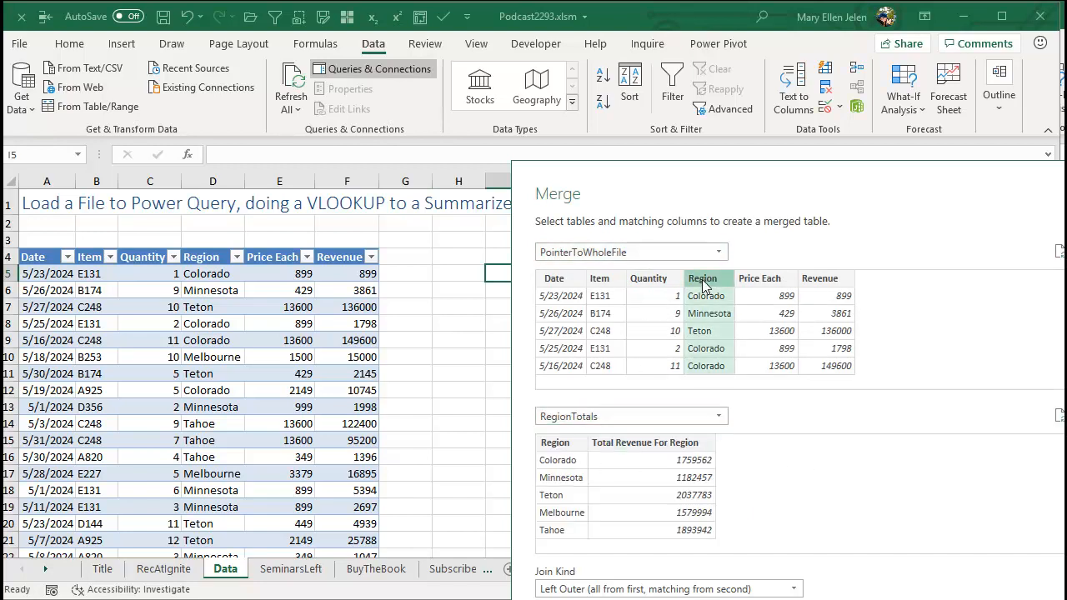
click(564, 442)
drag(677, 196, 513, 46)
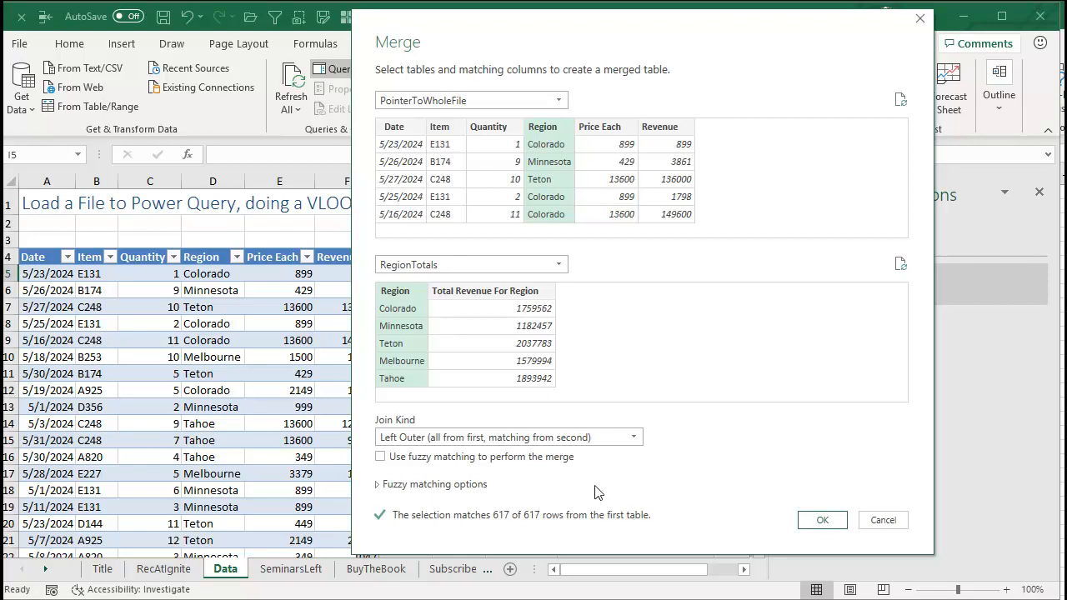
click(822, 520)
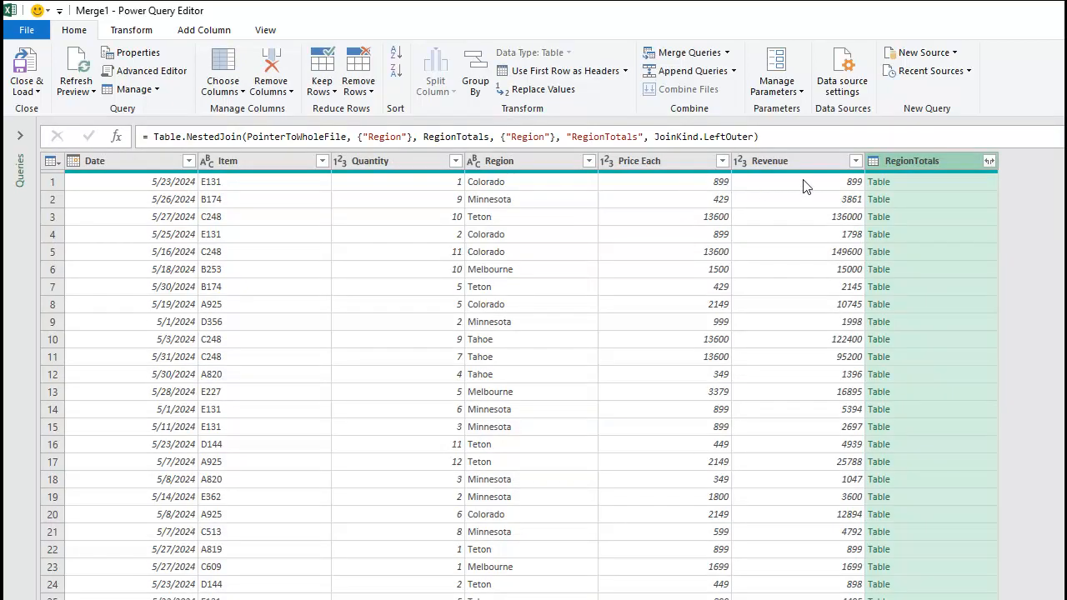
Expand the RegionTotals column to only Total Revenue For Region, without the original column name as prefix.
click(989, 162)
click(746, 228)
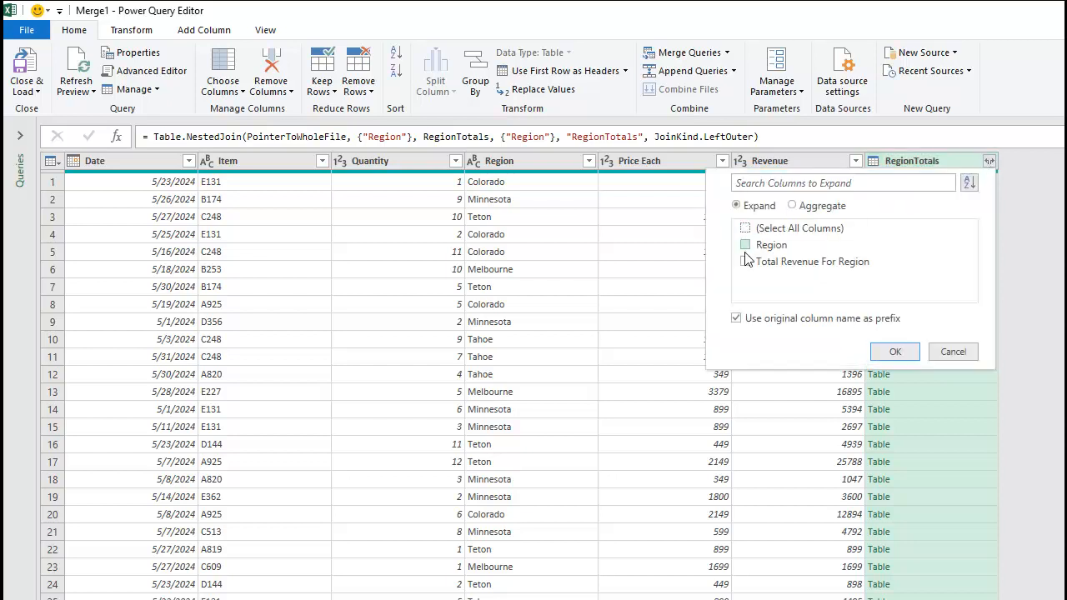
click(746, 262)
click(737, 319)
click(893, 352)
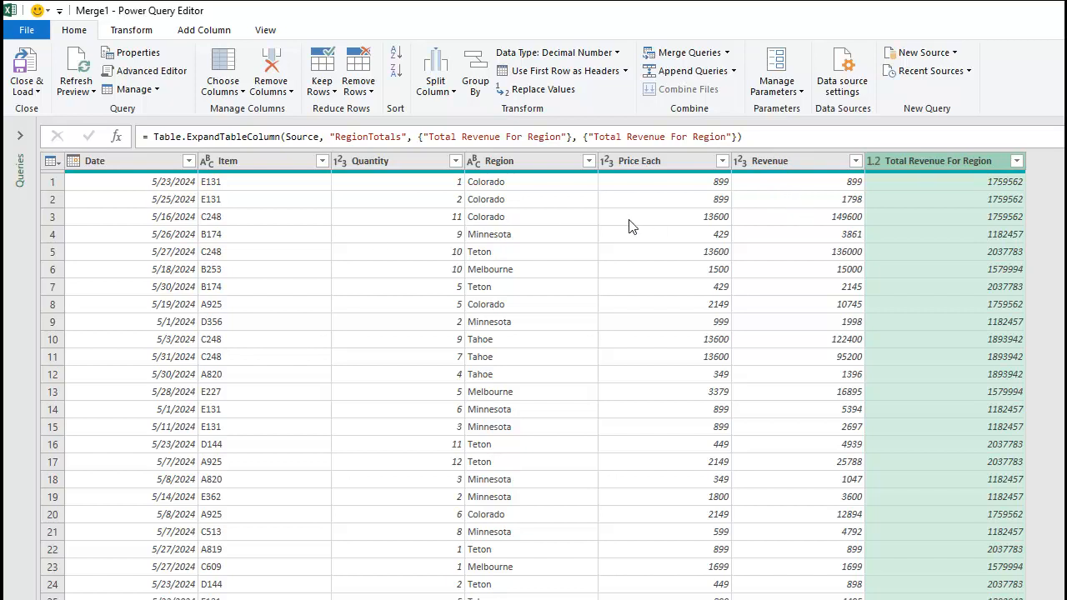
Add a custom column named Percentage of Region with the formula [Revenue]/[Total Revenue For Region].
click(203, 31)
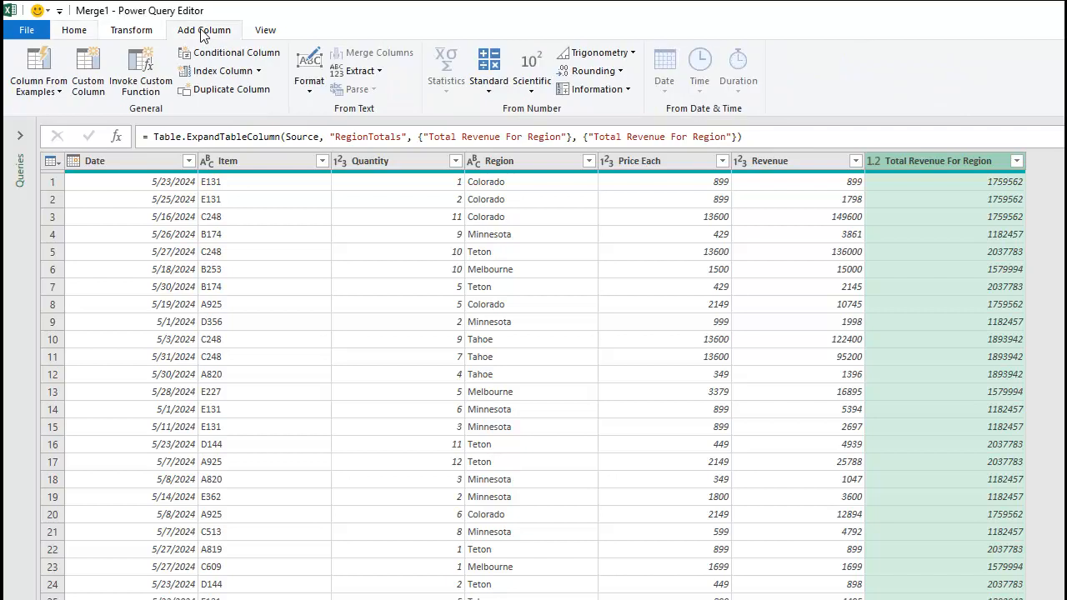
click(91, 65)
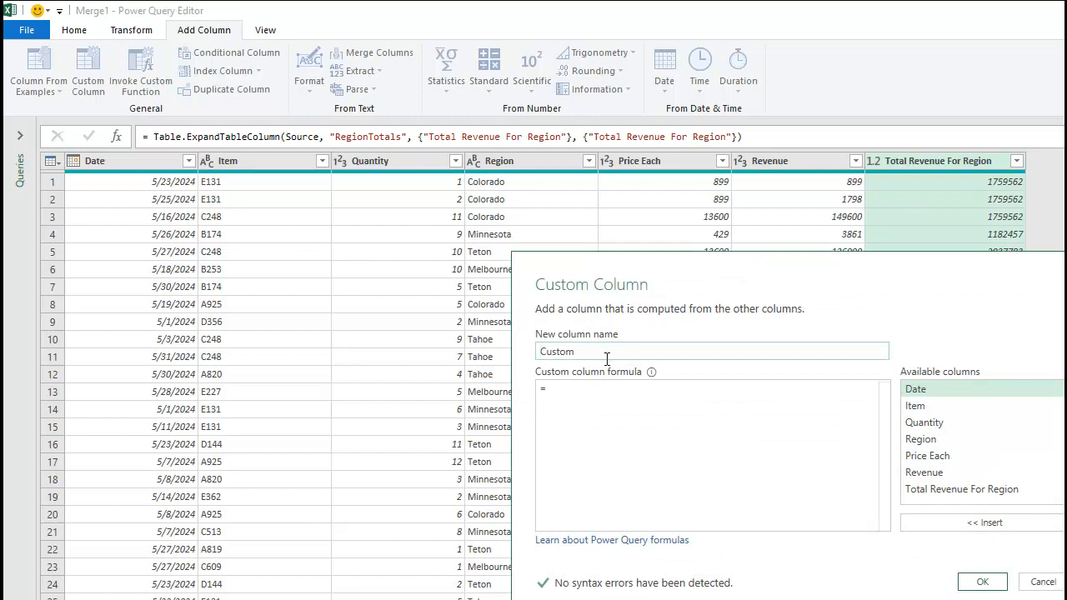
text(Percentage of Region)
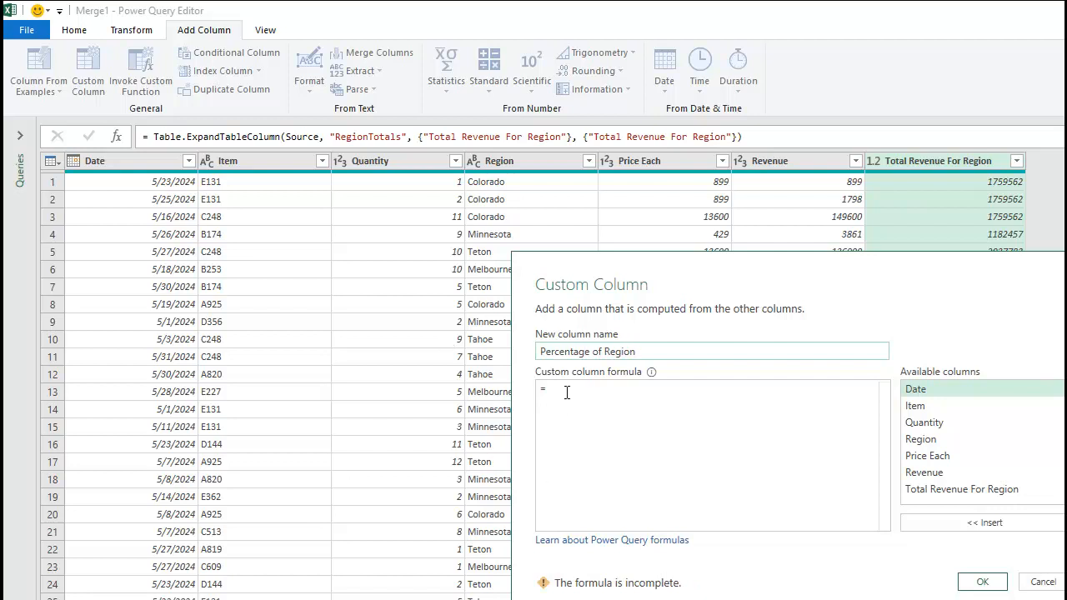
double_click(933, 475)
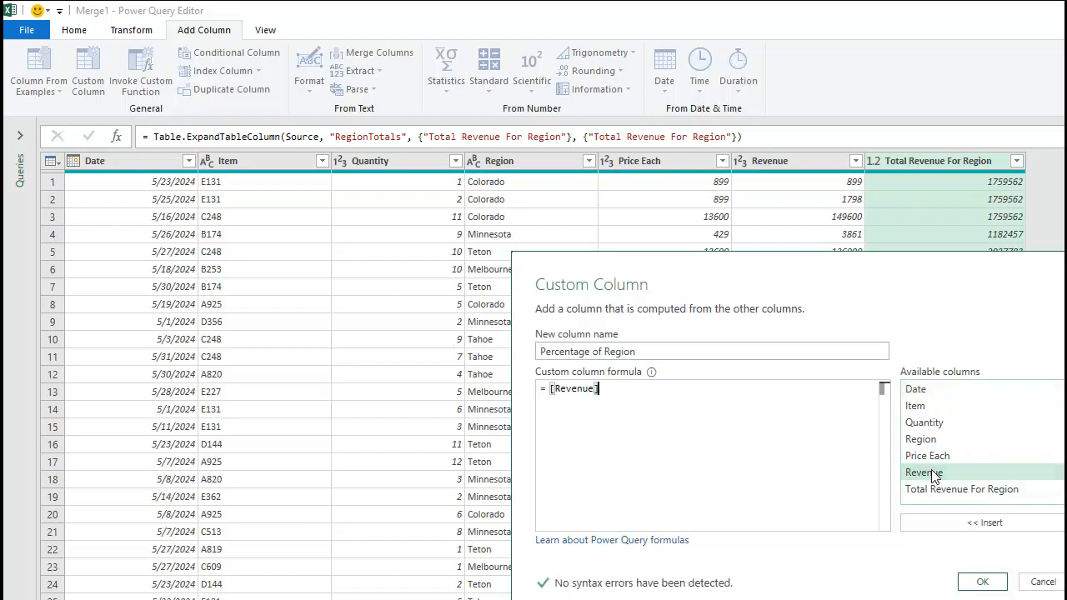
text(/)
double_click(948, 491)
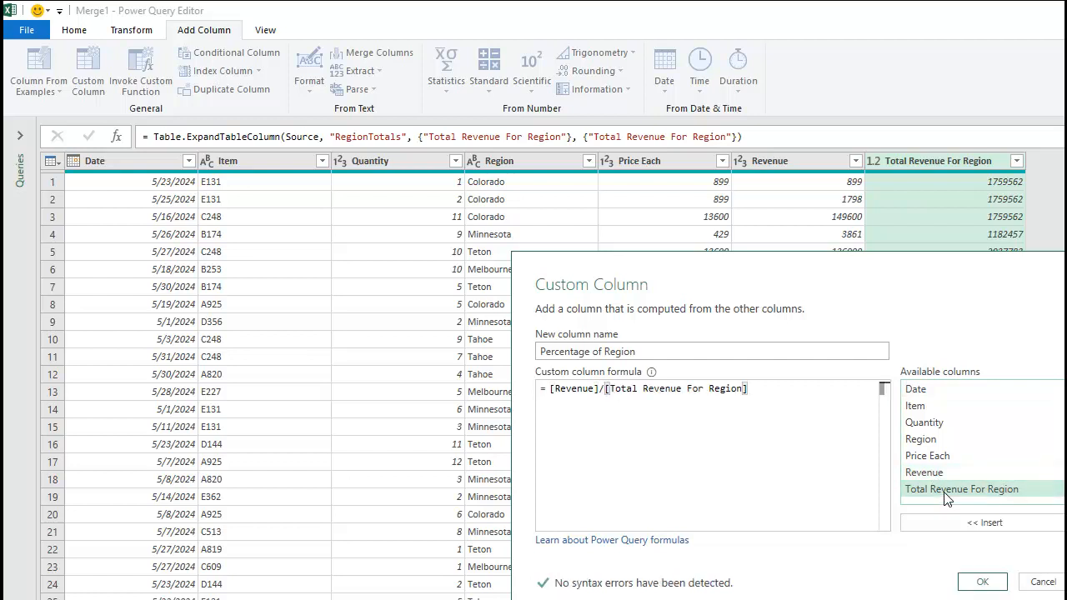
click(976, 582)
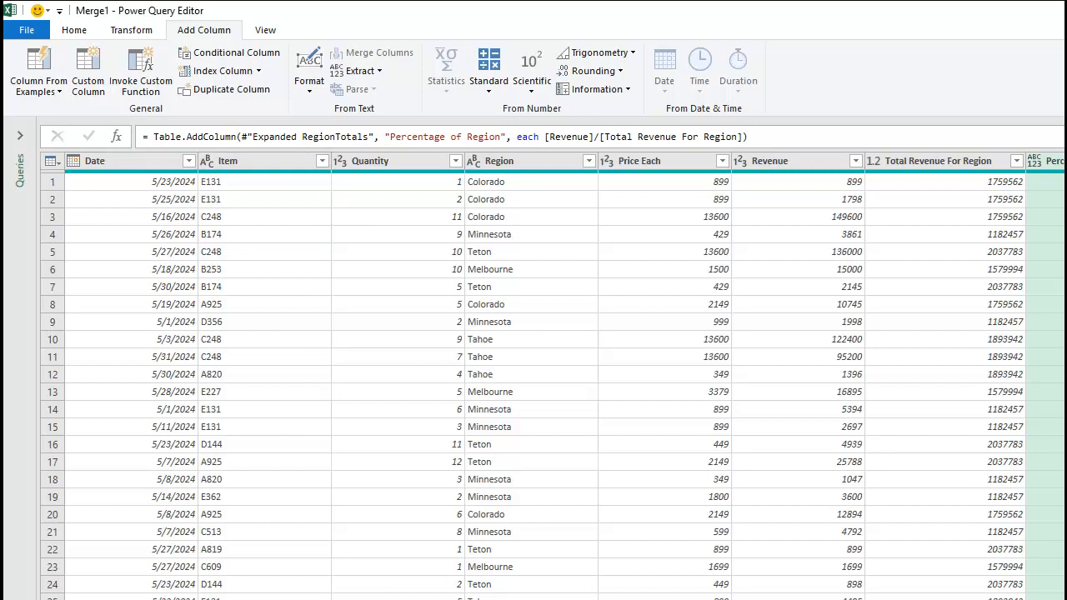
Move the Percentage of Region column directly after Region and load the merged query to a new worksheet.
drag(1046, 161, 626, 195)
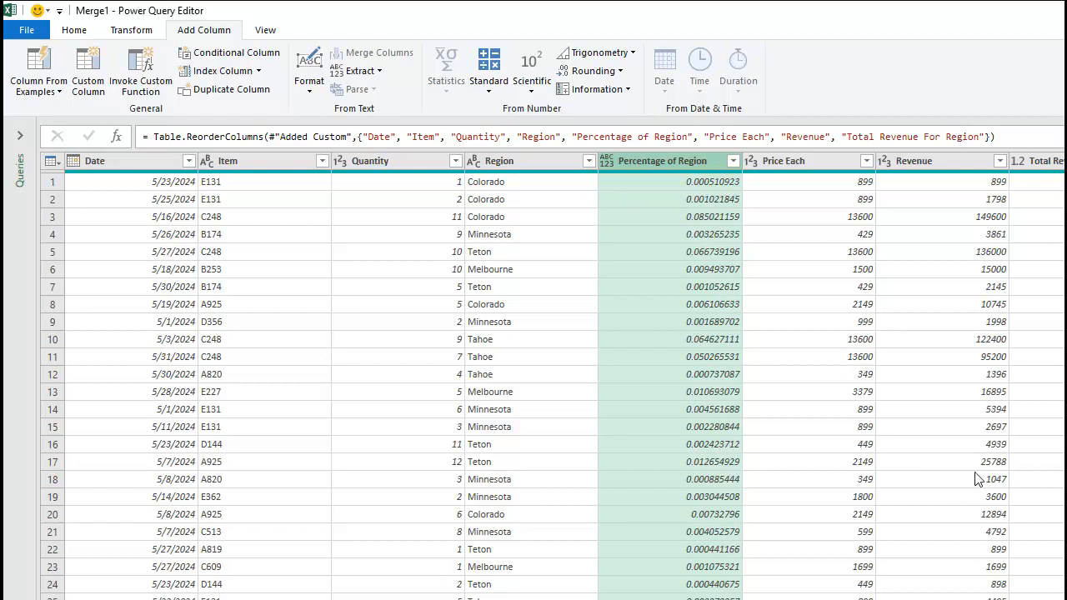
click(74, 32)
click(26, 65)
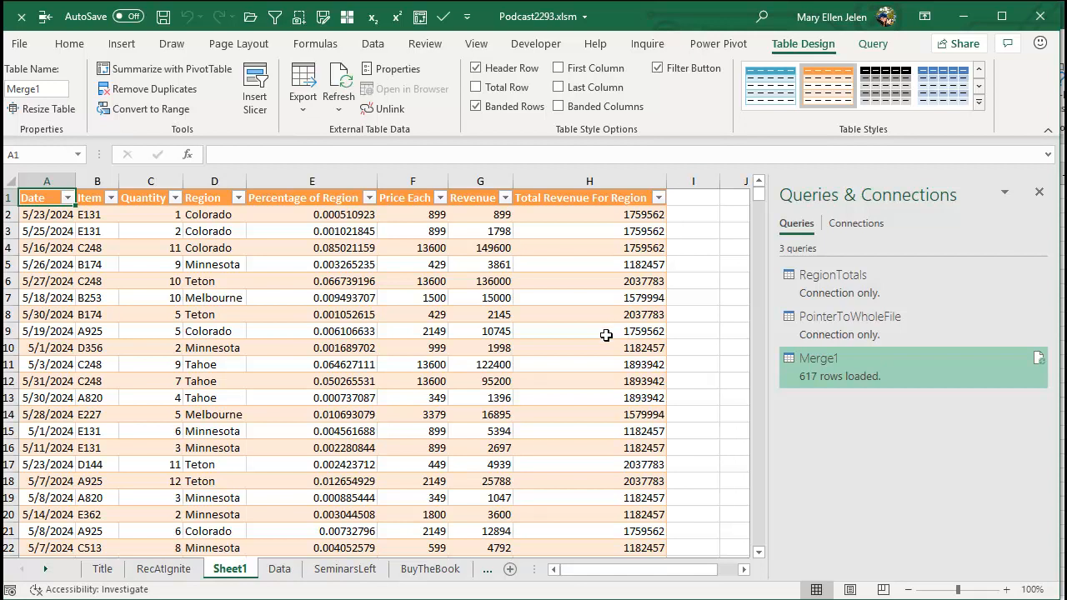
Compare the Data sheet with the merged results on Sheet1, and view the SeminarsLeft, BuyTheBook and Subscribe sheets with the queries pane closed.
click(279, 569)
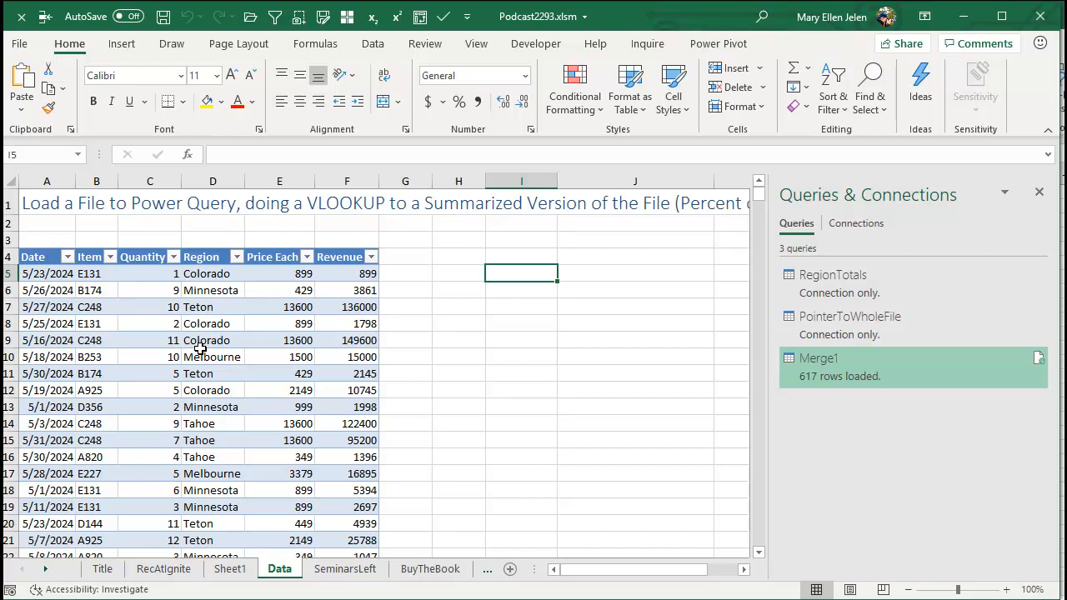
click(232, 570)
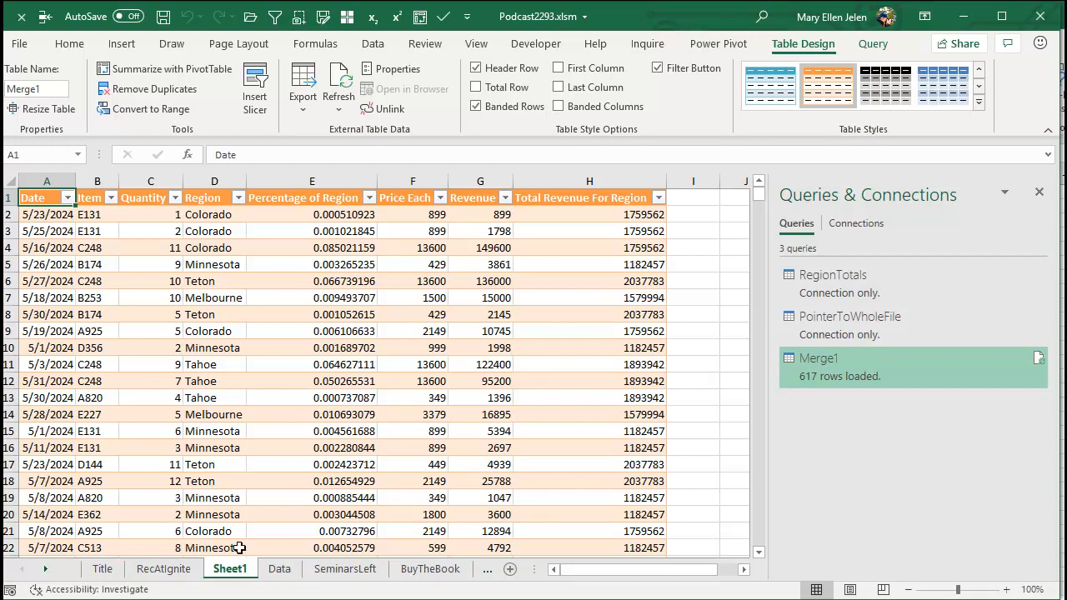
click(342, 570)
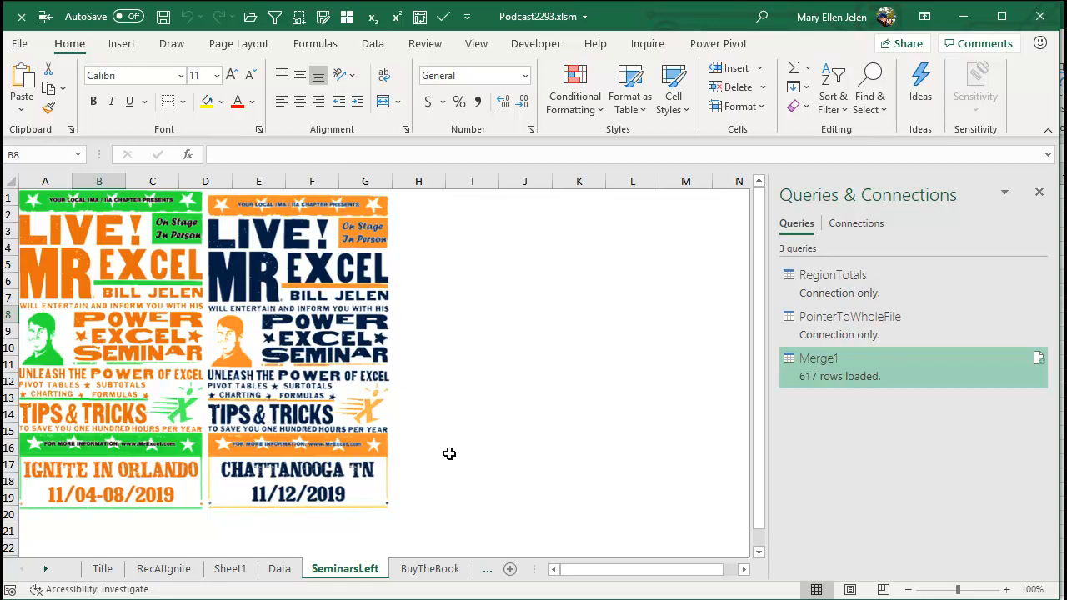
click(425, 572)
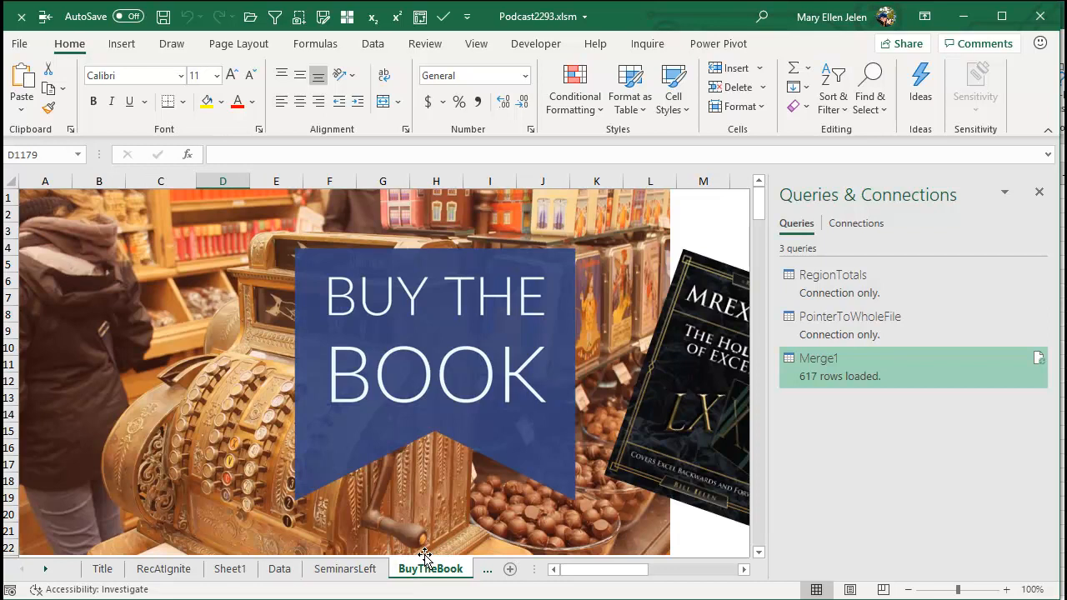
click(1039, 192)
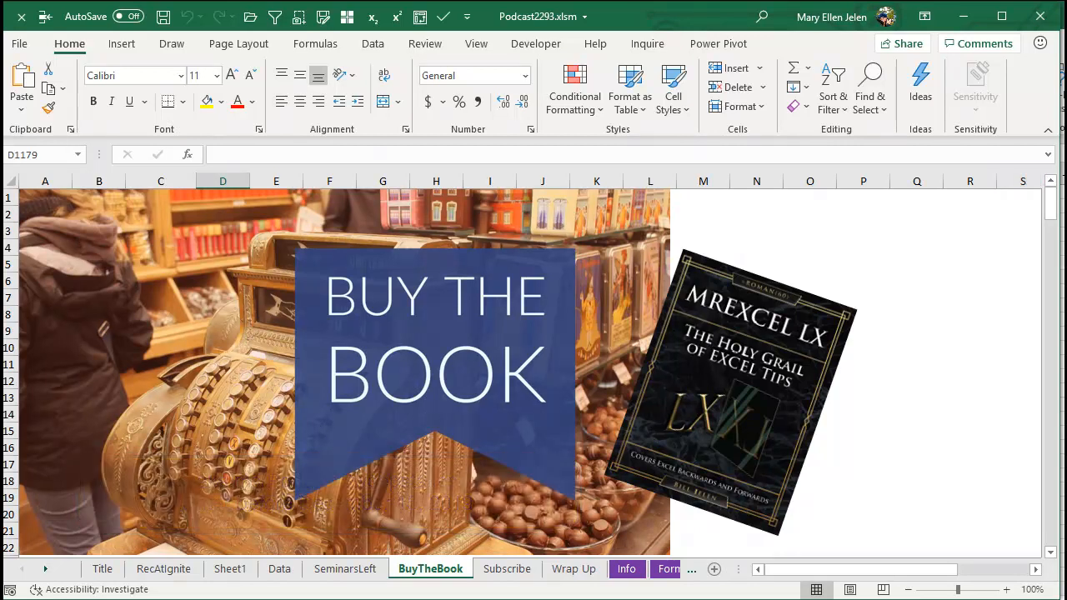
key(ctrl+Page_Down)
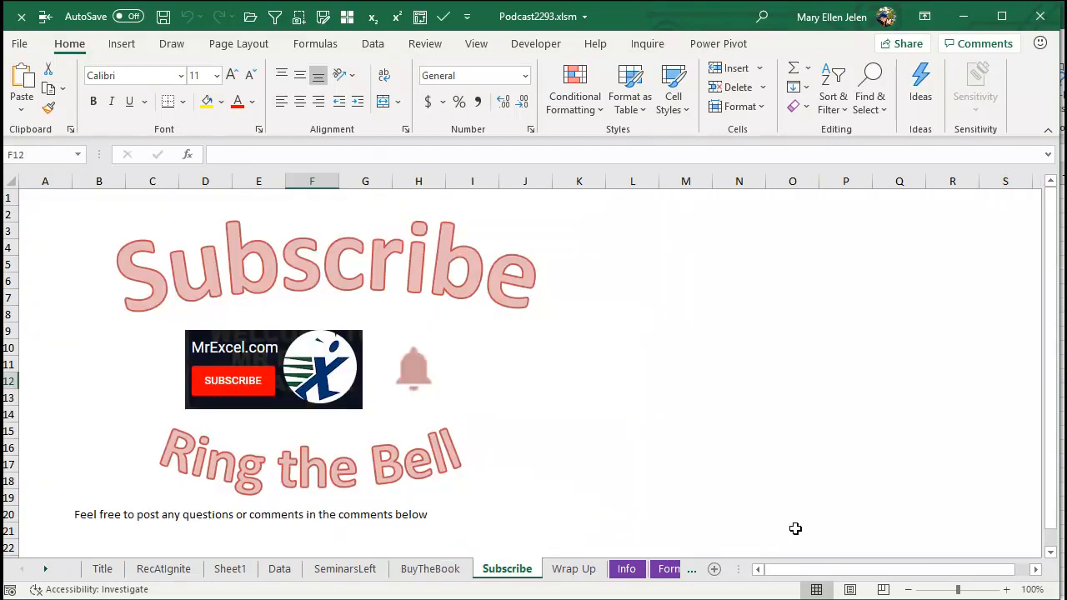